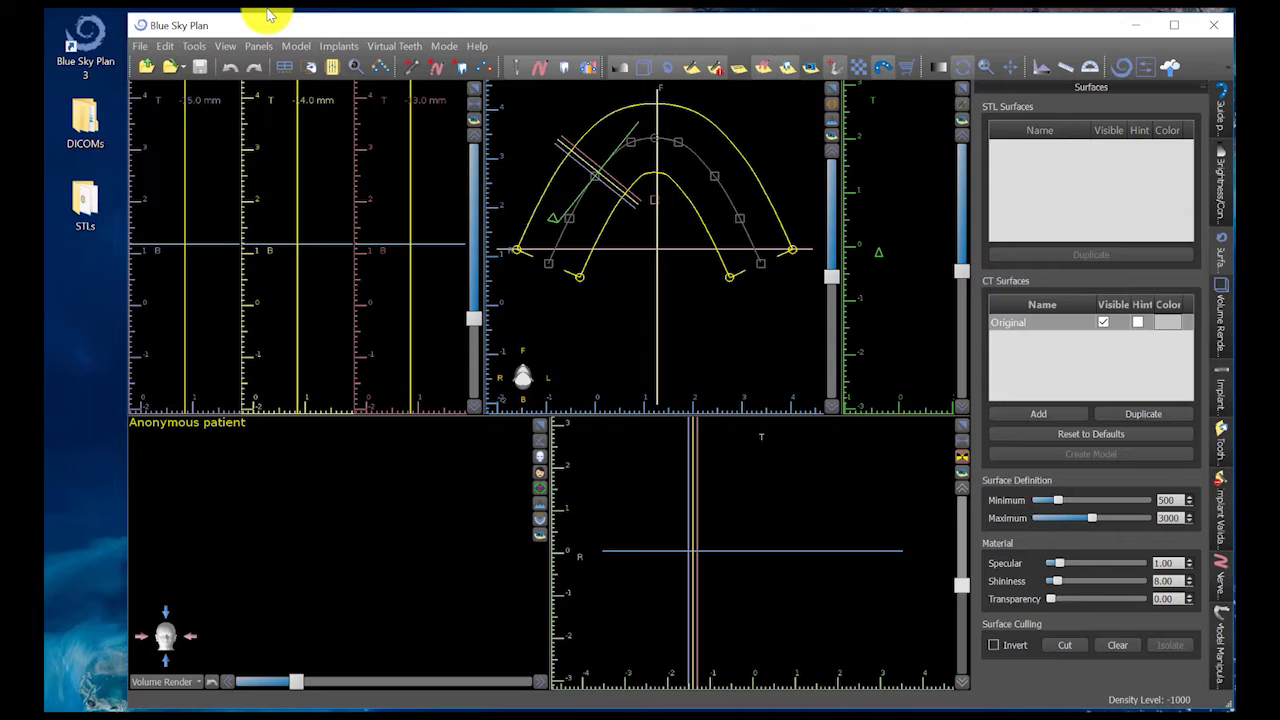
# - Import the Desktop\DICOMs\PatientScan folder to list its 400 x 400 x 280 CT series
pyautogui.click(140, 45)
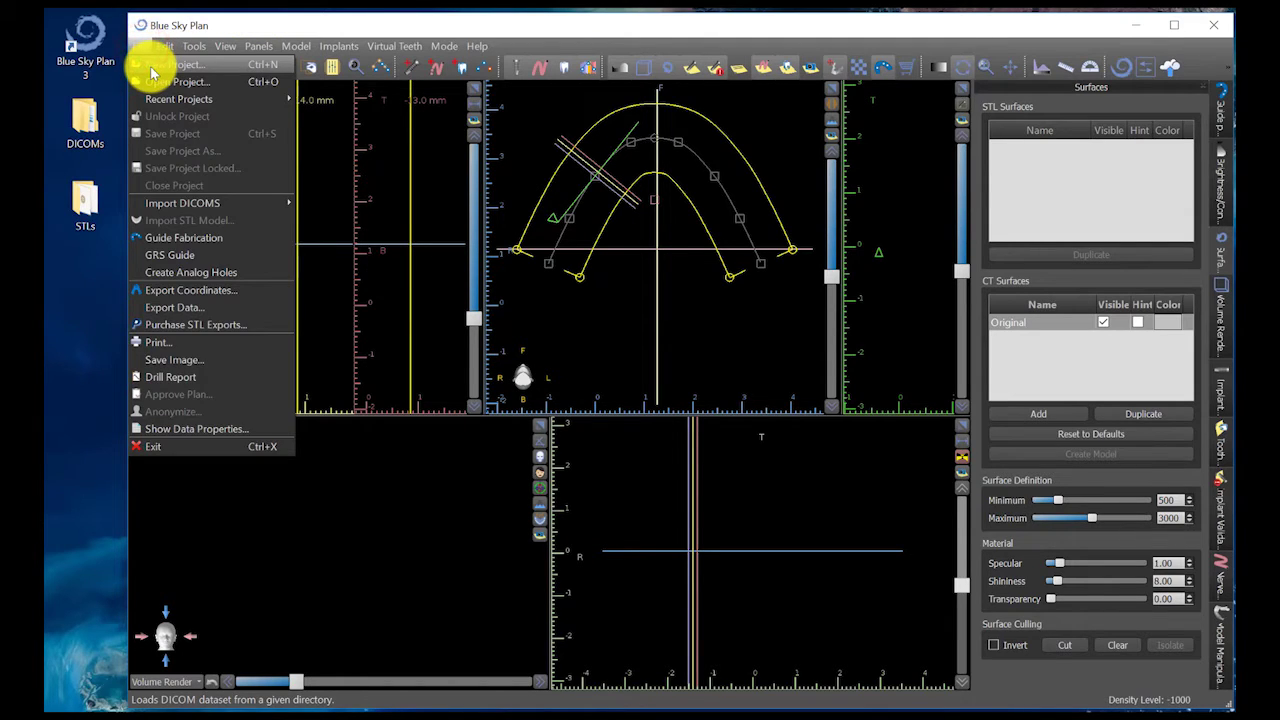
pyautogui.click(150, 69)
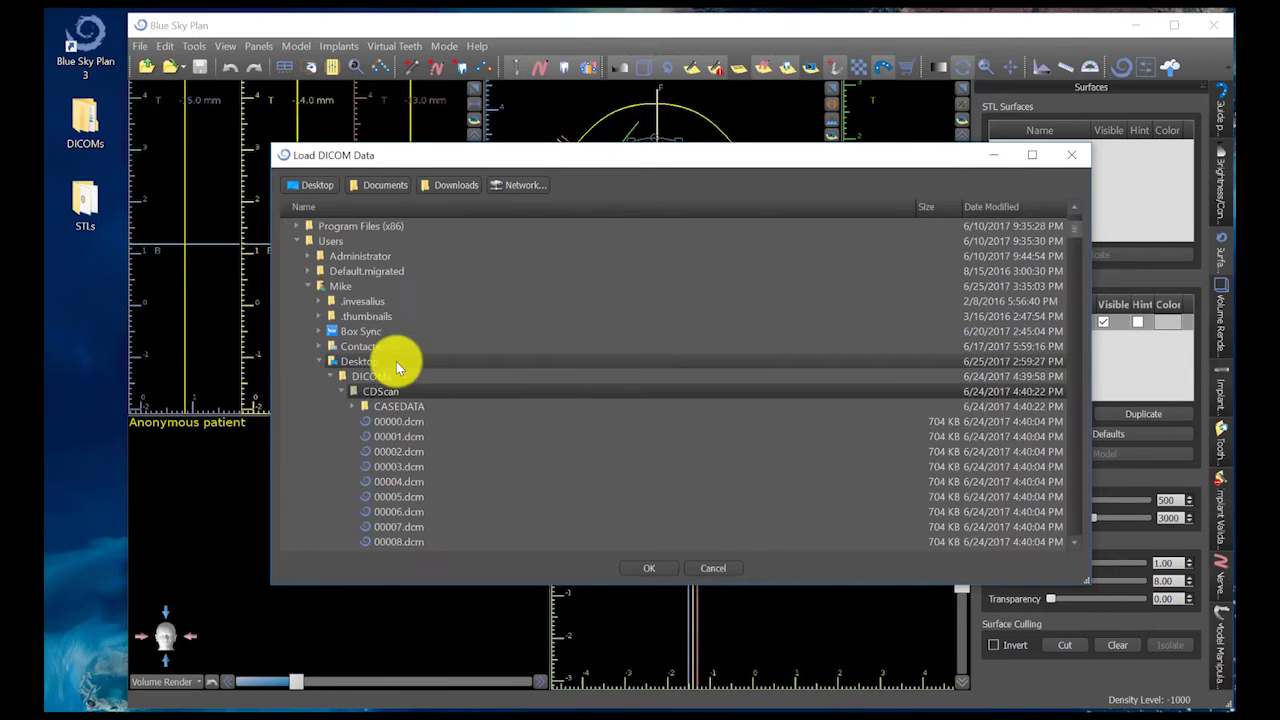
pyautogui.click(342, 390)
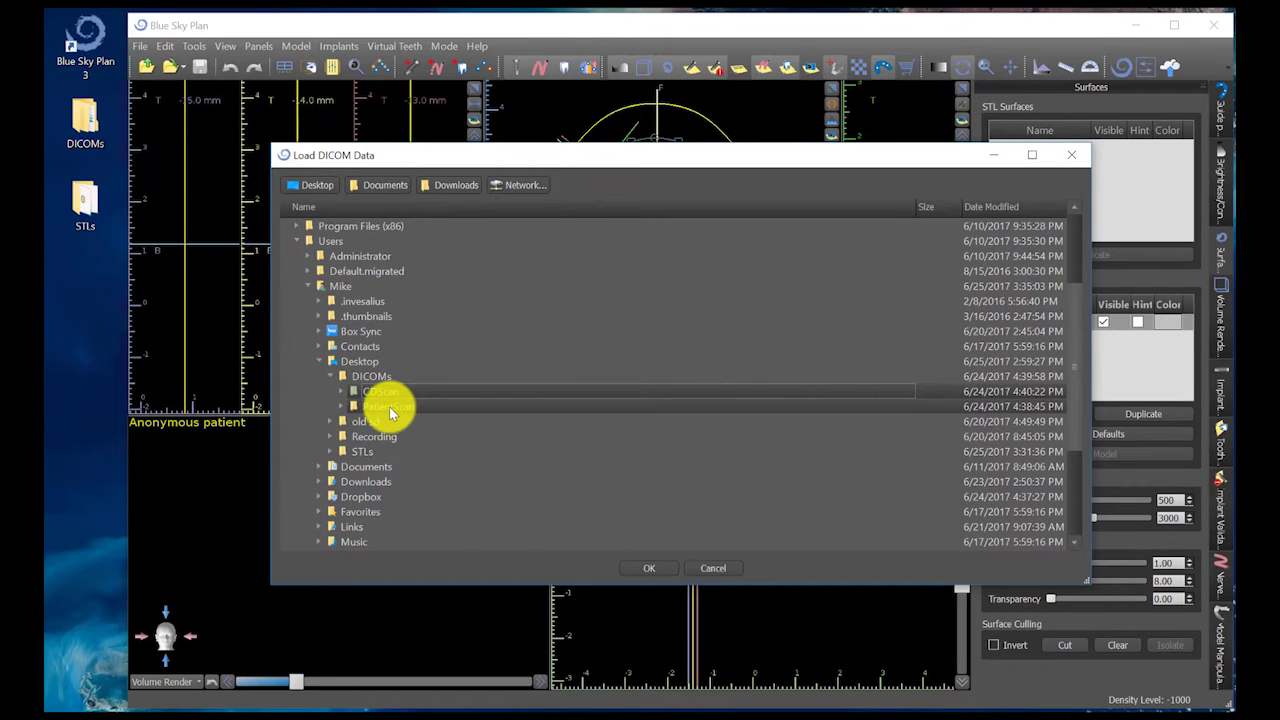
pyautogui.doubleClick(389, 406)
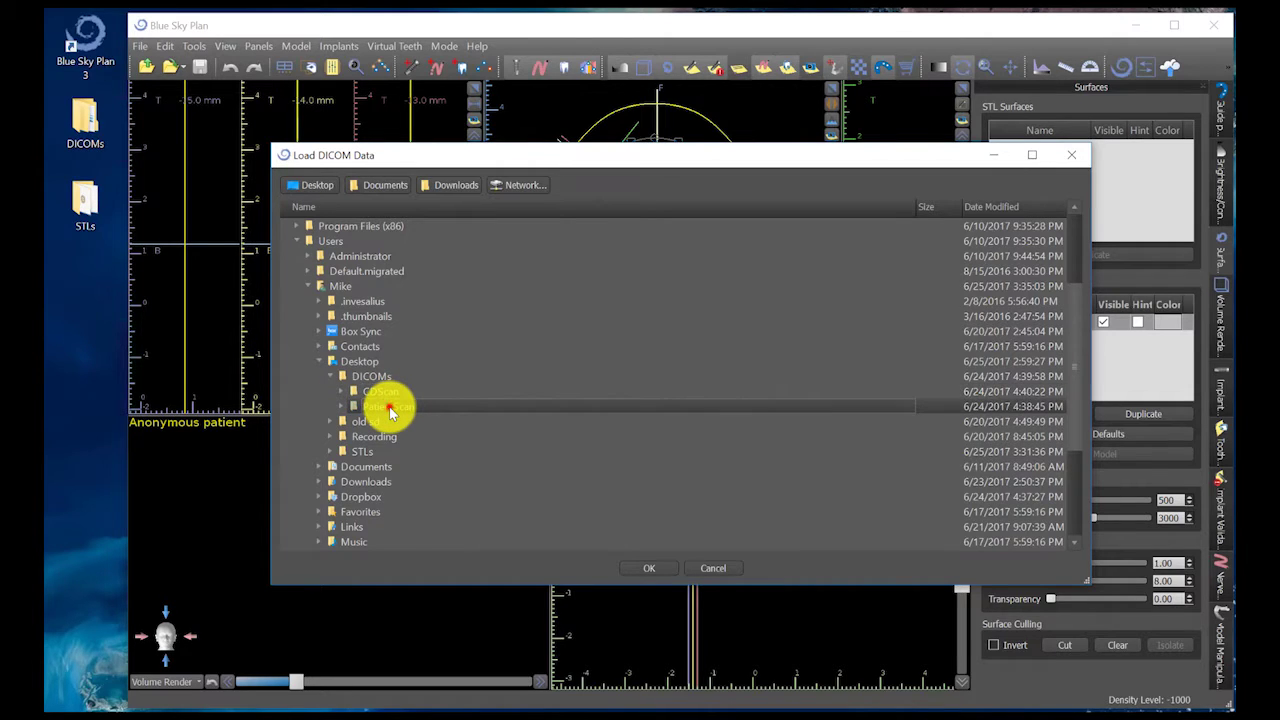
pyautogui.click(663, 567)
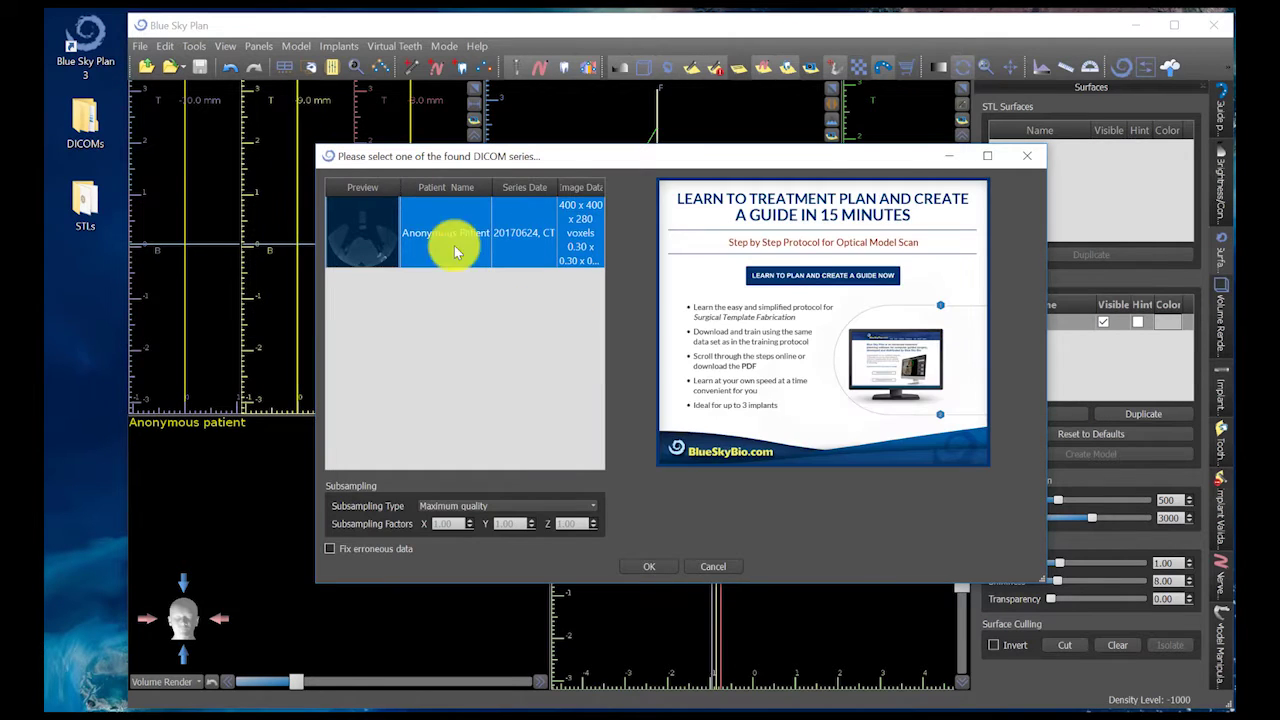
pyautogui.click(663, 567)
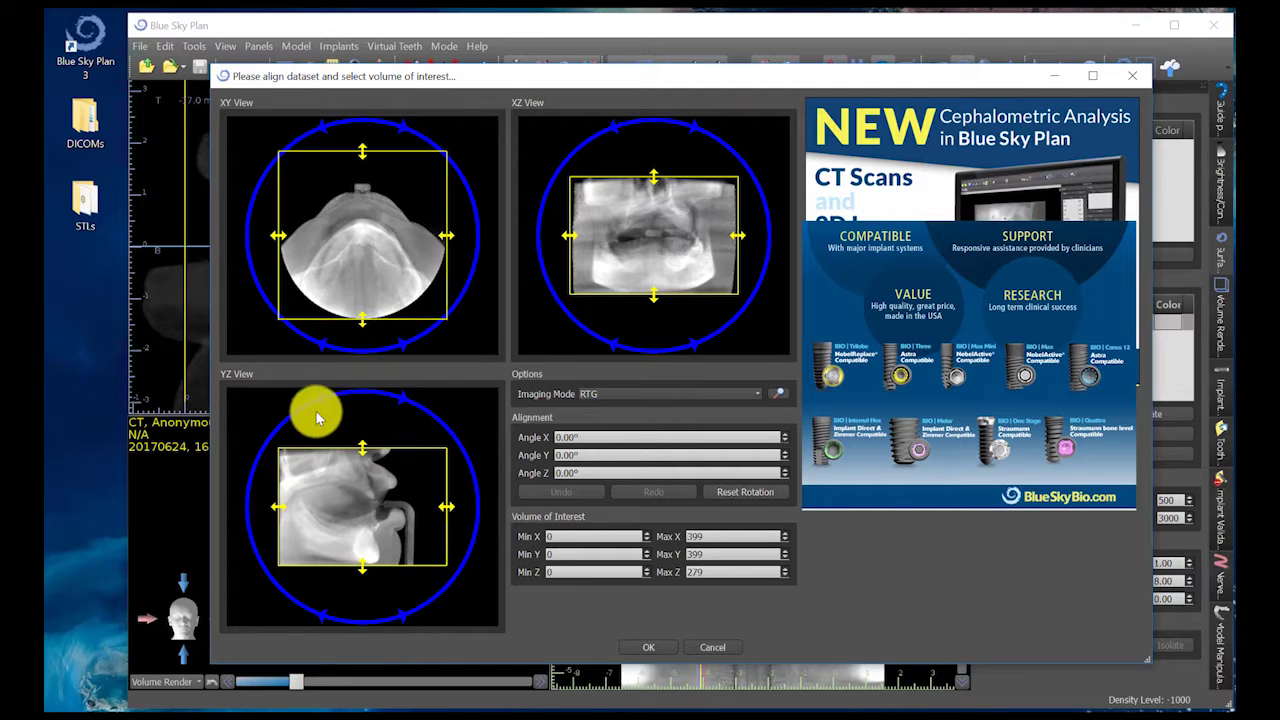
# - Accept the default alignment and volume of interest to load the PatientScan CT series
pyautogui.click(666, 648)
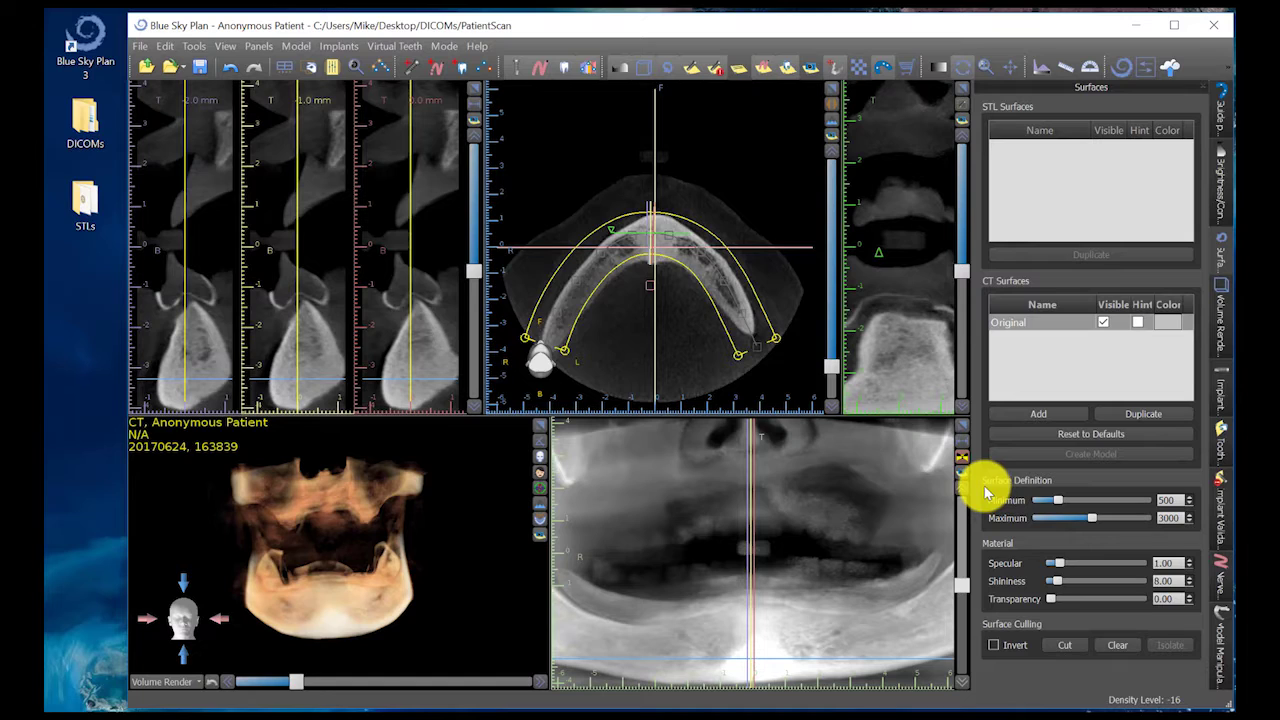
pyautogui.click(446, 46)
# - Switch Blue Sky Plan to Advanced mode
pyautogui.click(466, 99)
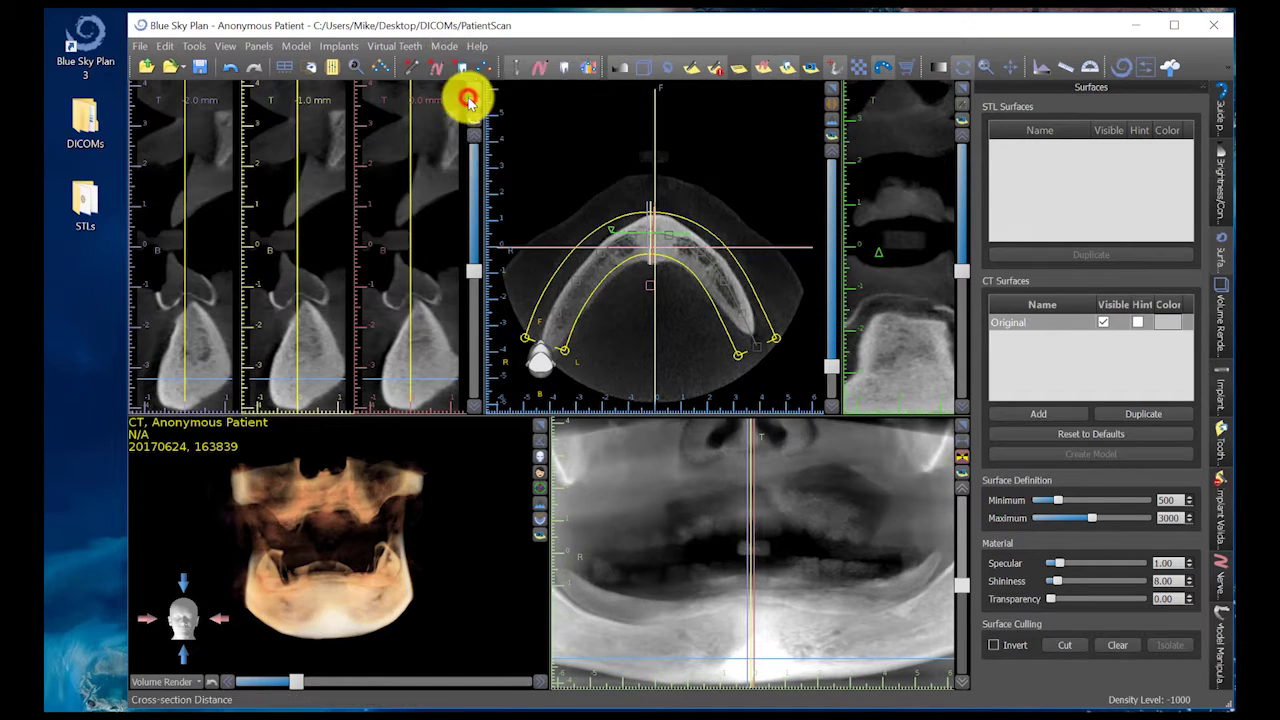
pyautogui.click(445, 46)
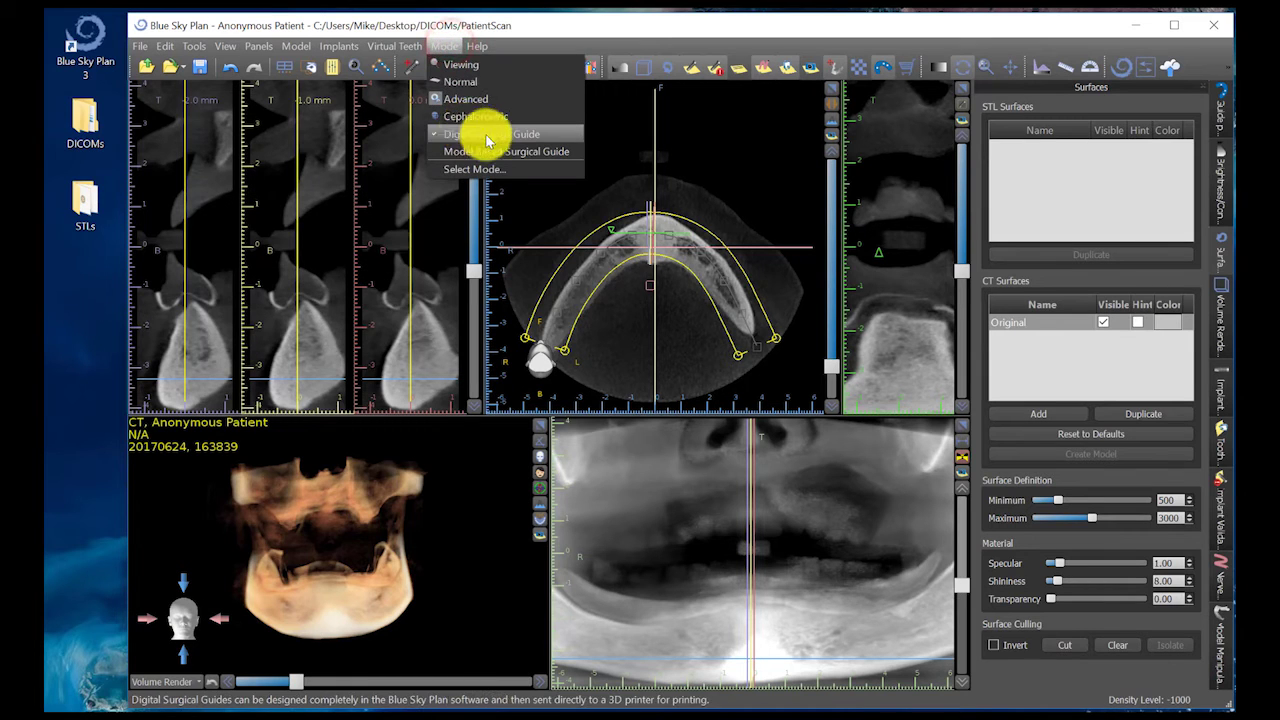
pyautogui.click(457, 24)
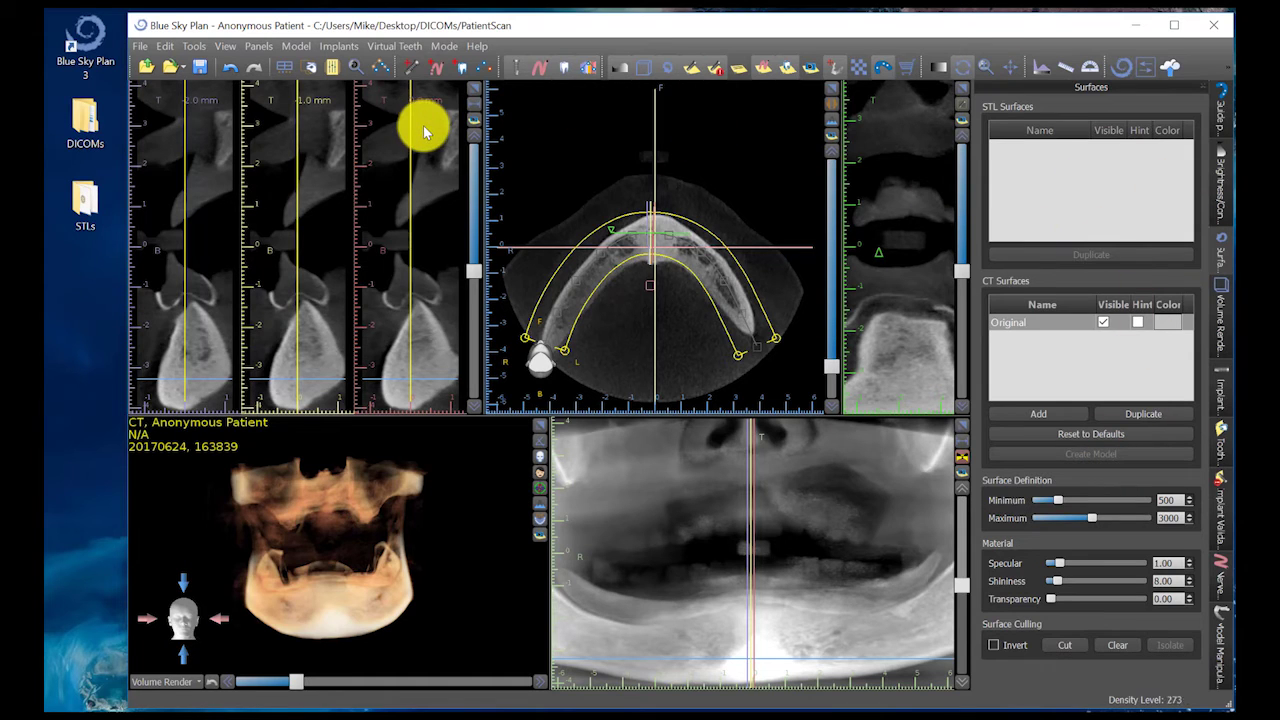
# - Lower the slice brightness from 1500 to 834 in the Brightness/Contrast panel
pyautogui.click(268, 49)
pyautogui.click(279, 64)
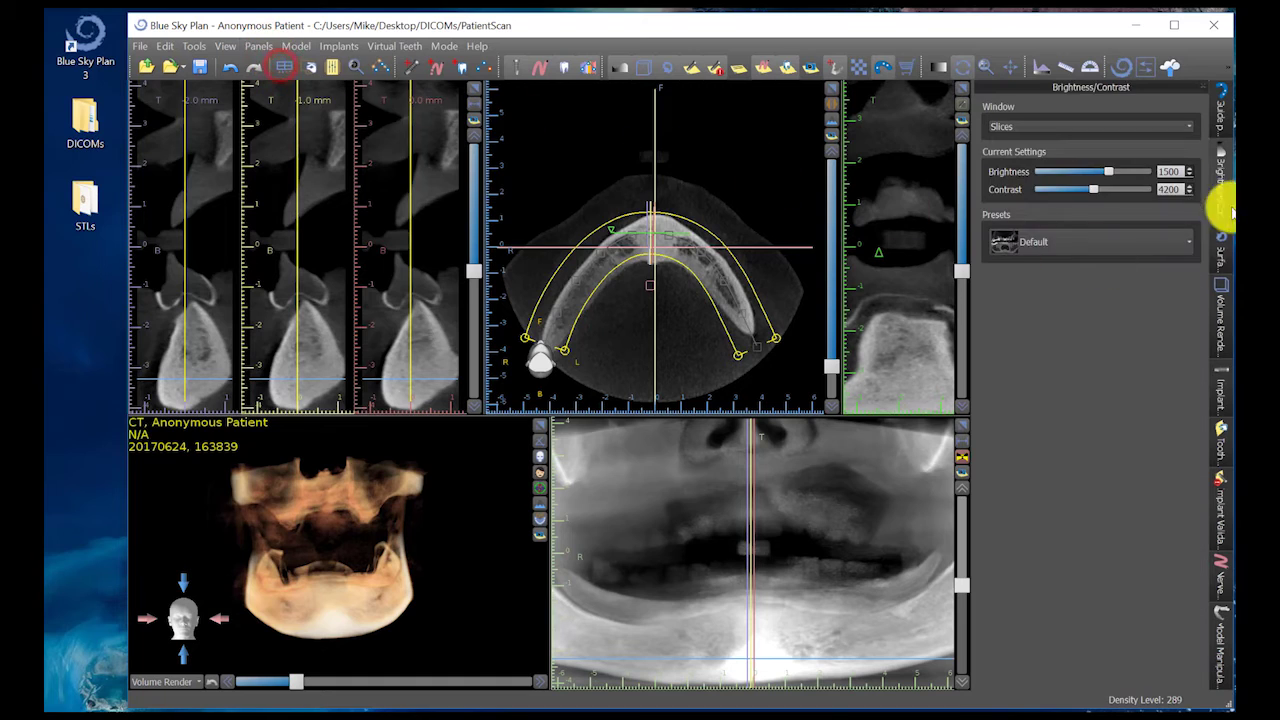
pyautogui.click(1111, 173)
pyautogui.moveTo(1113, 177); pyautogui.dragTo(1117, 172)
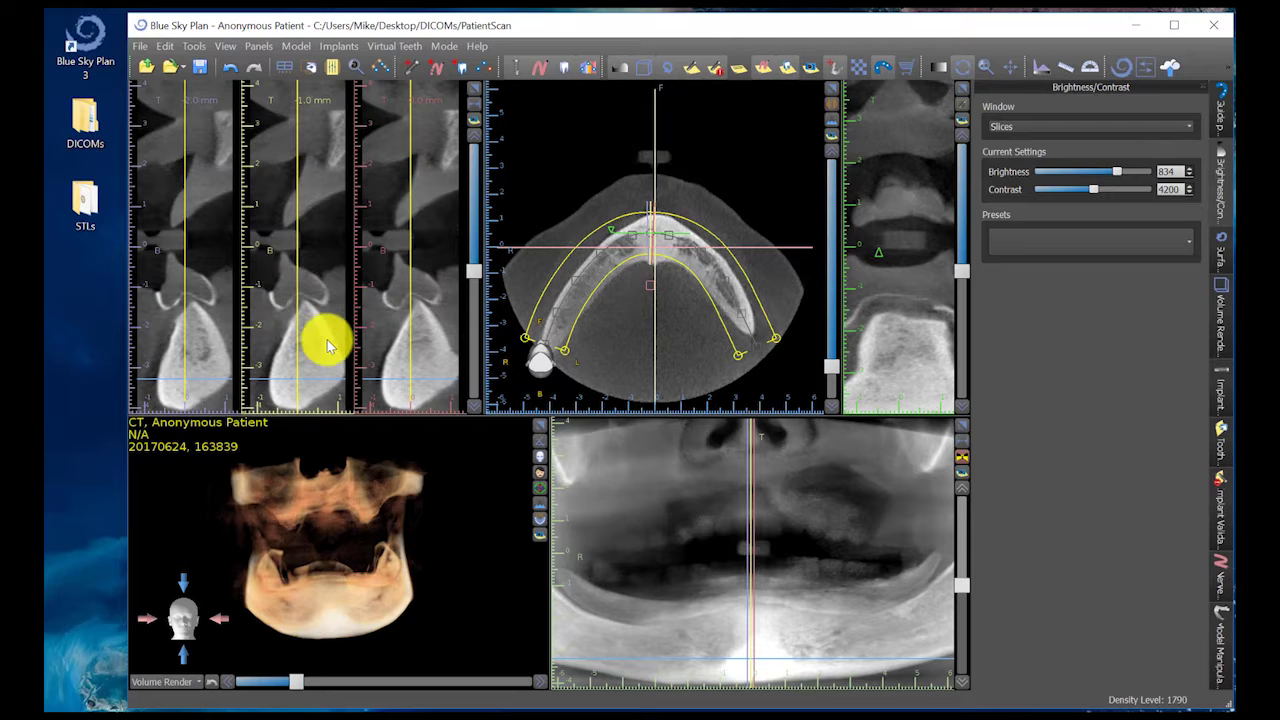
# - Import Desktop\DICOMs\CDScan as an impression scan and accept its default alignment
pyautogui.click(150, 48)
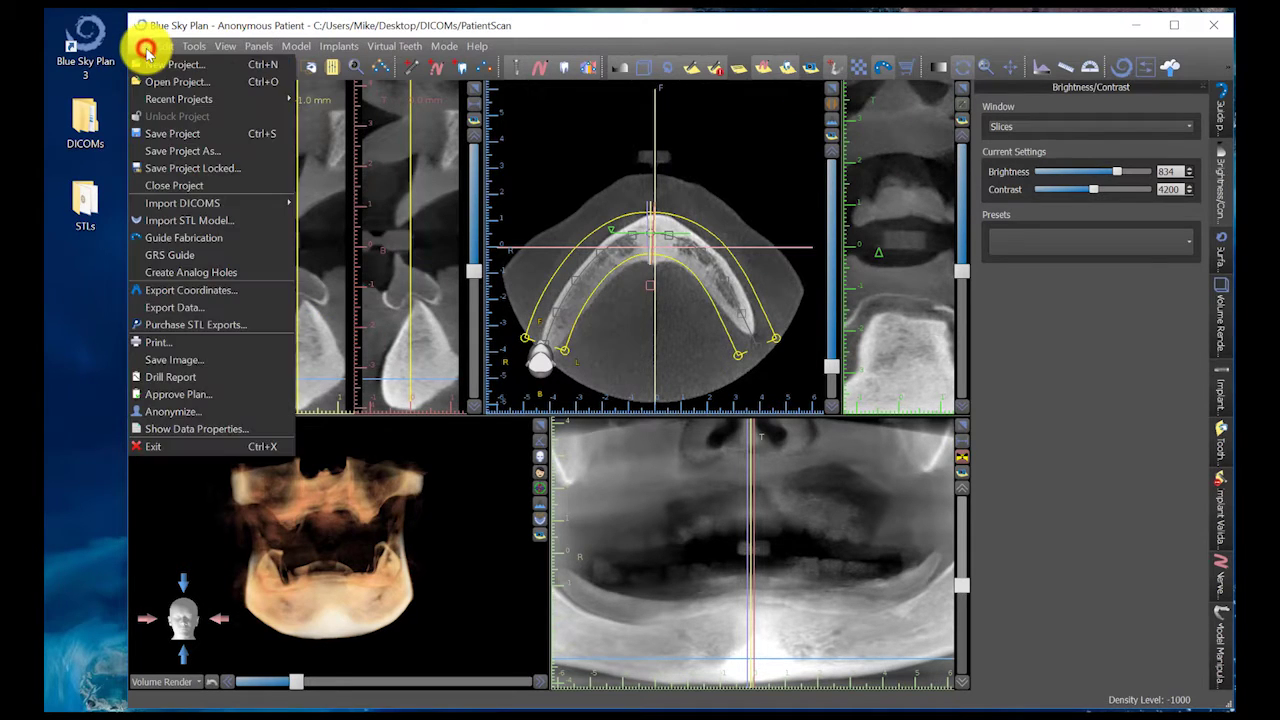
pyautogui.moveTo(242, 202)
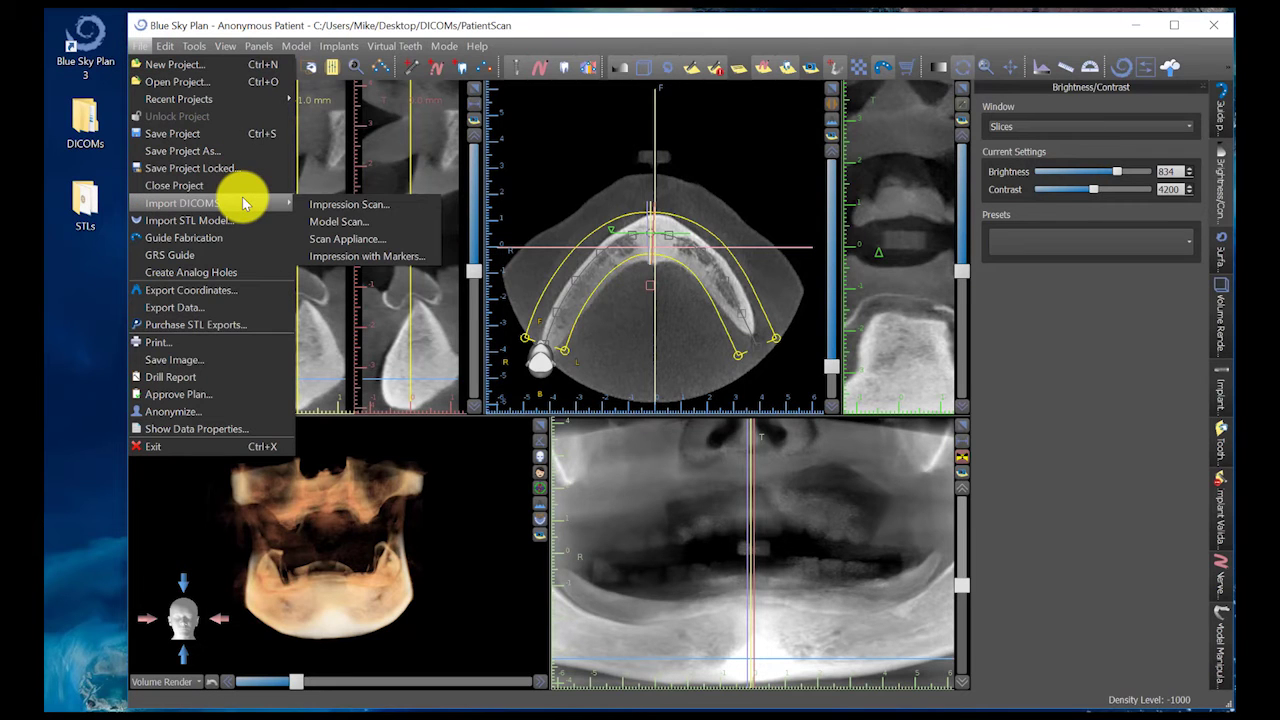
pyautogui.click(340, 204)
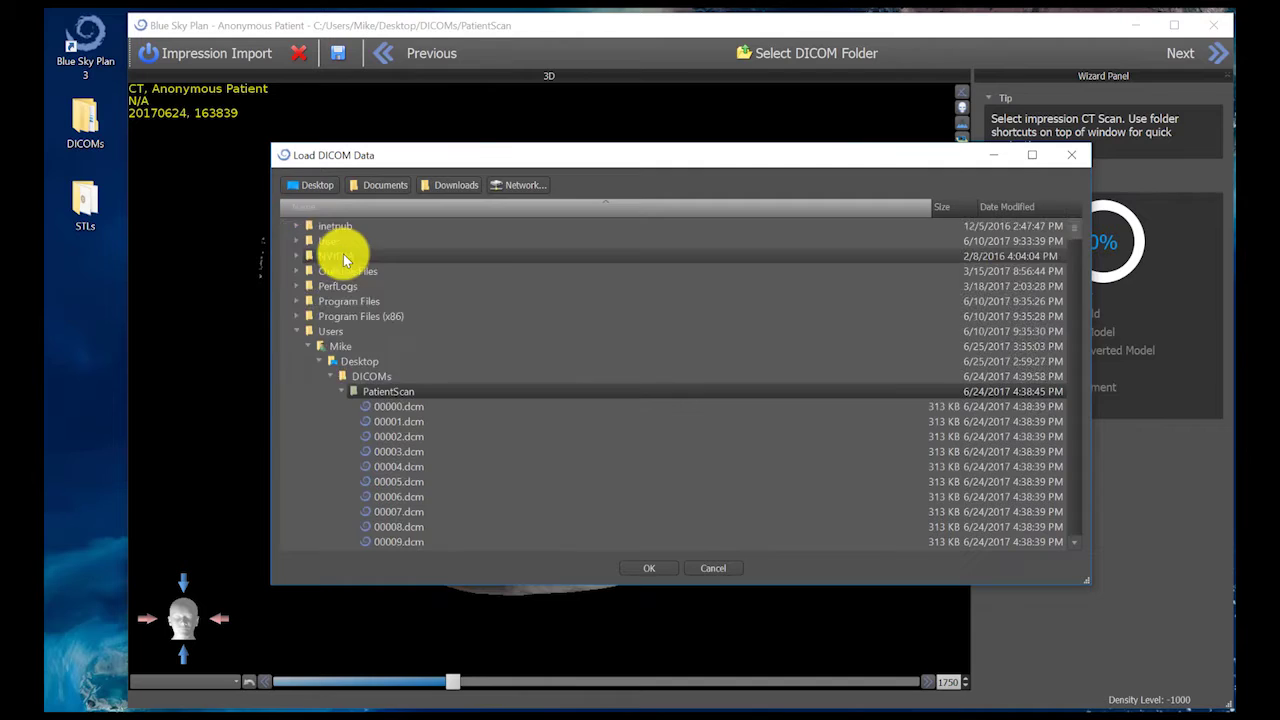
pyautogui.click(341, 391)
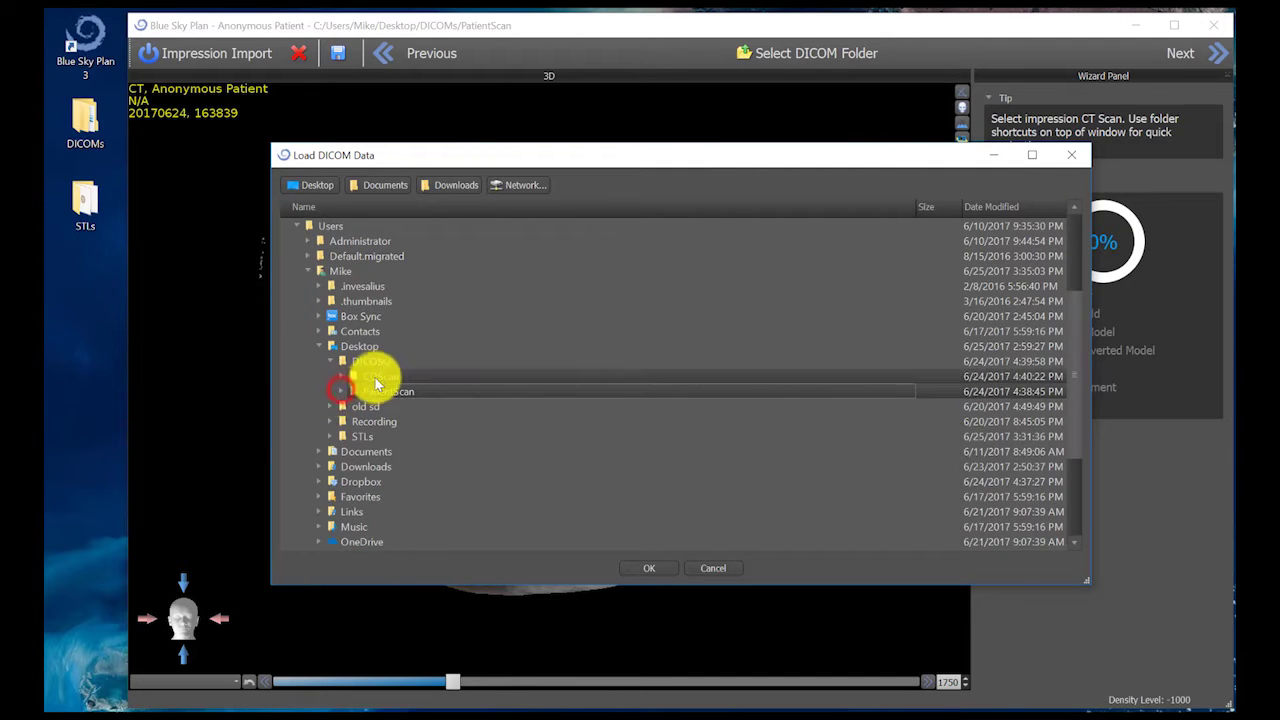
pyautogui.click(372, 377)
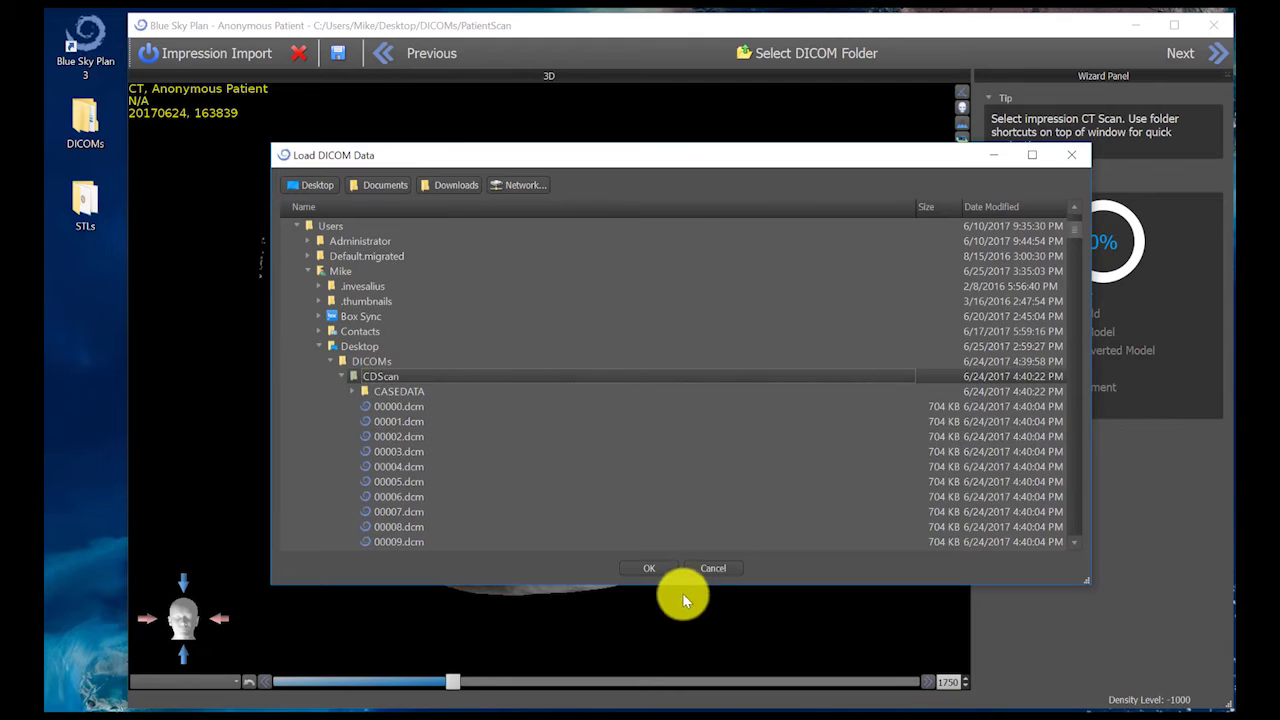
pyautogui.doubleClick(362, 376)
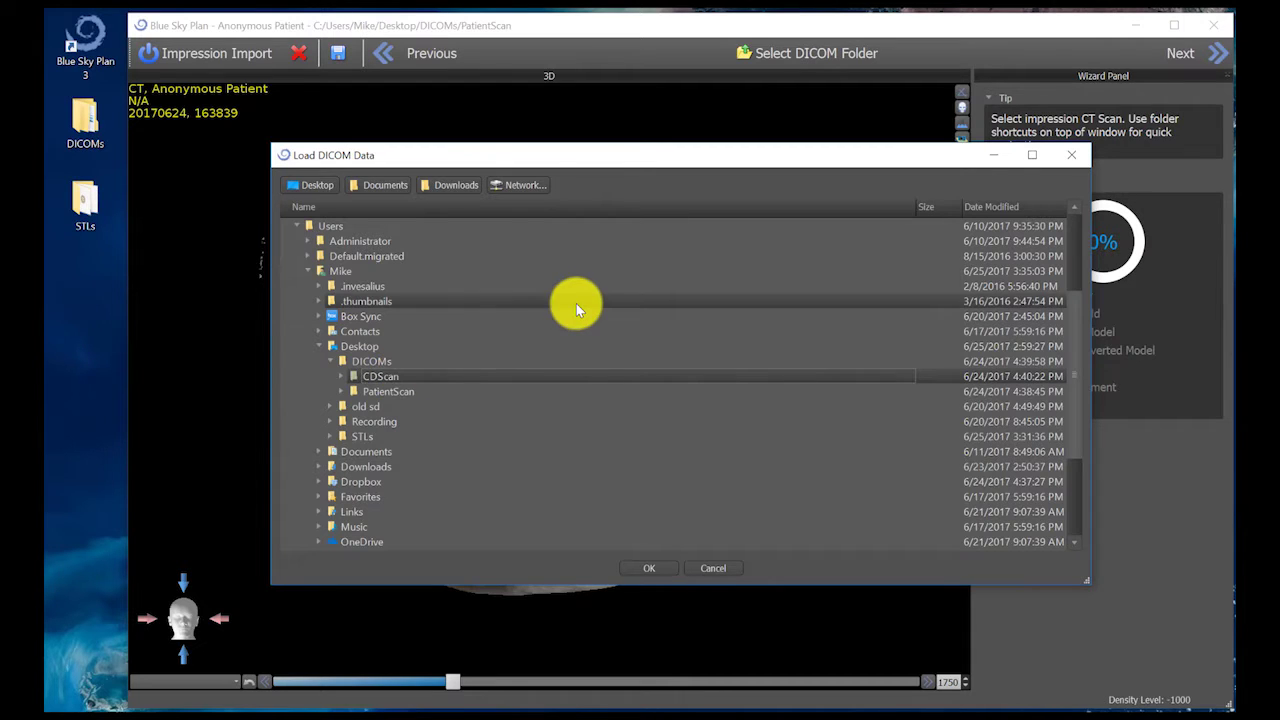
pyautogui.click(652, 570)
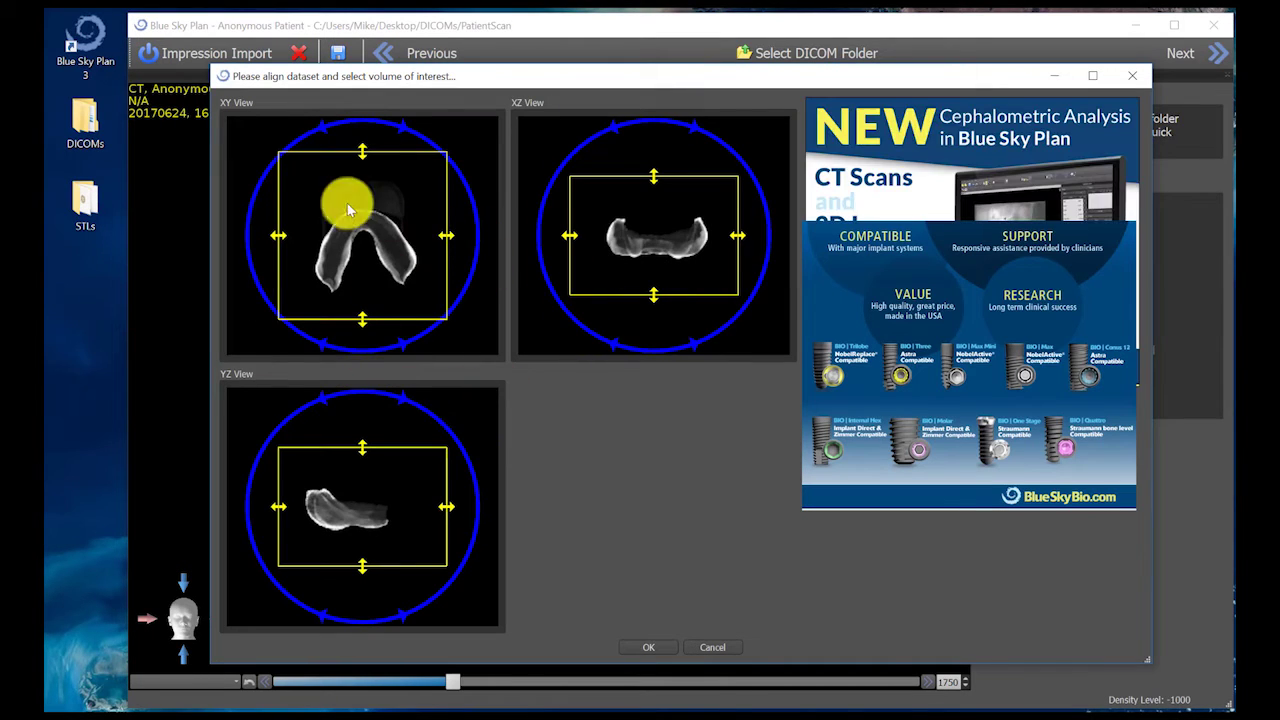
pyautogui.click(401, 440)
pyautogui.click(652, 648)
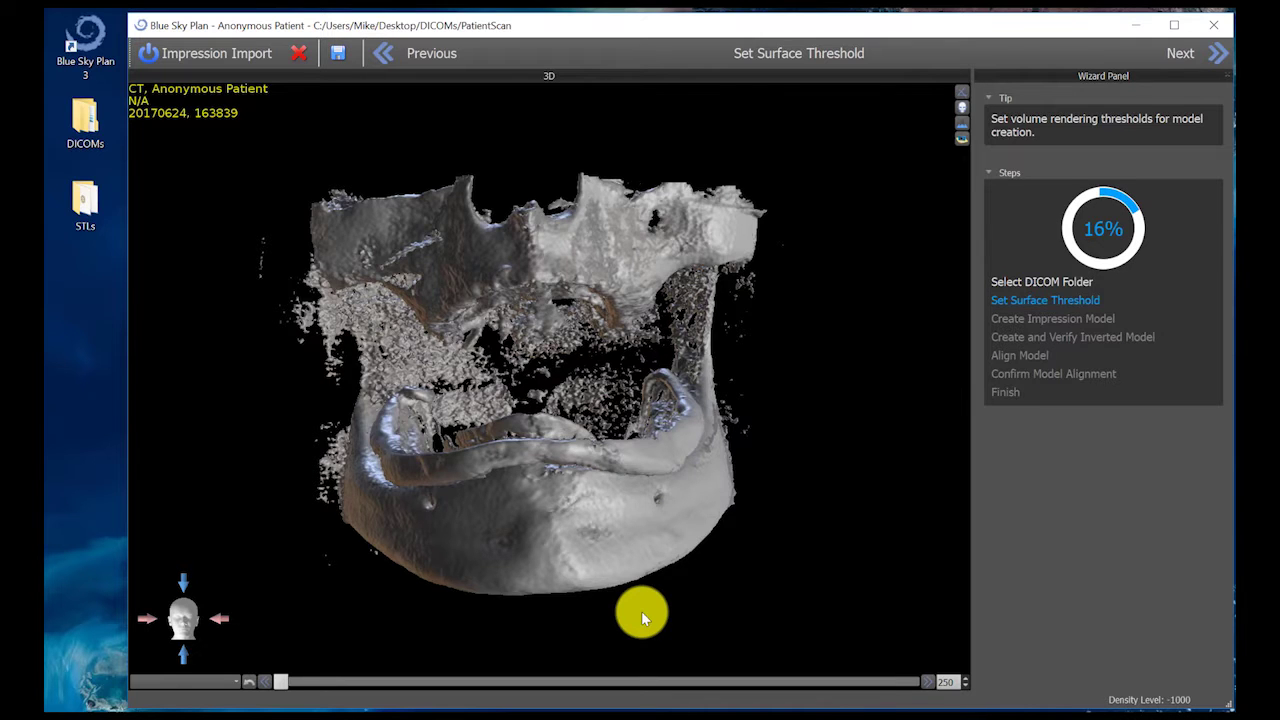
# - Keep the impression surface threshold at 250 and inspect the tray from its tooth side
pyautogui.moveTo(475, 505)
pyautogui.mouseDown()
pyautogui.moveTo(571, 506)
pyautogui.moveTo(560, 320)
pyautogui.moveTo(488, 478)
pyautogui.moveTo(749, 531)
pyautogui.moveTo(537, 563)
pyautogui.moveTo(334, 551)
pyautogui.moveTo(369, 537)
pyautogui.mouseUp()
pyautogui.moveTo(533, 549); pyautogui.dragTo(490, 385)
pyautogui.moveTo(505, 447)
pyautogui.mouseDown()
pyautogui.moveTo(513, 415)
pyautogui.moveTo(538, 427)
pyautogui.moveTo(511, 441)
pyautogui.moveTo(488, 412)
pyautogui.moveTo(370, 405)
pyautogui.moveTo(356, 498)
pyautogui.moveTo(466, 584)
pyautogui.moveTo(679, 595)
pyautogui.moveTo(772, 518)
pyautogui.moveTo(634, 415)
pyautogui.moveTo(471, 389)
pyautogui.mouseUp()
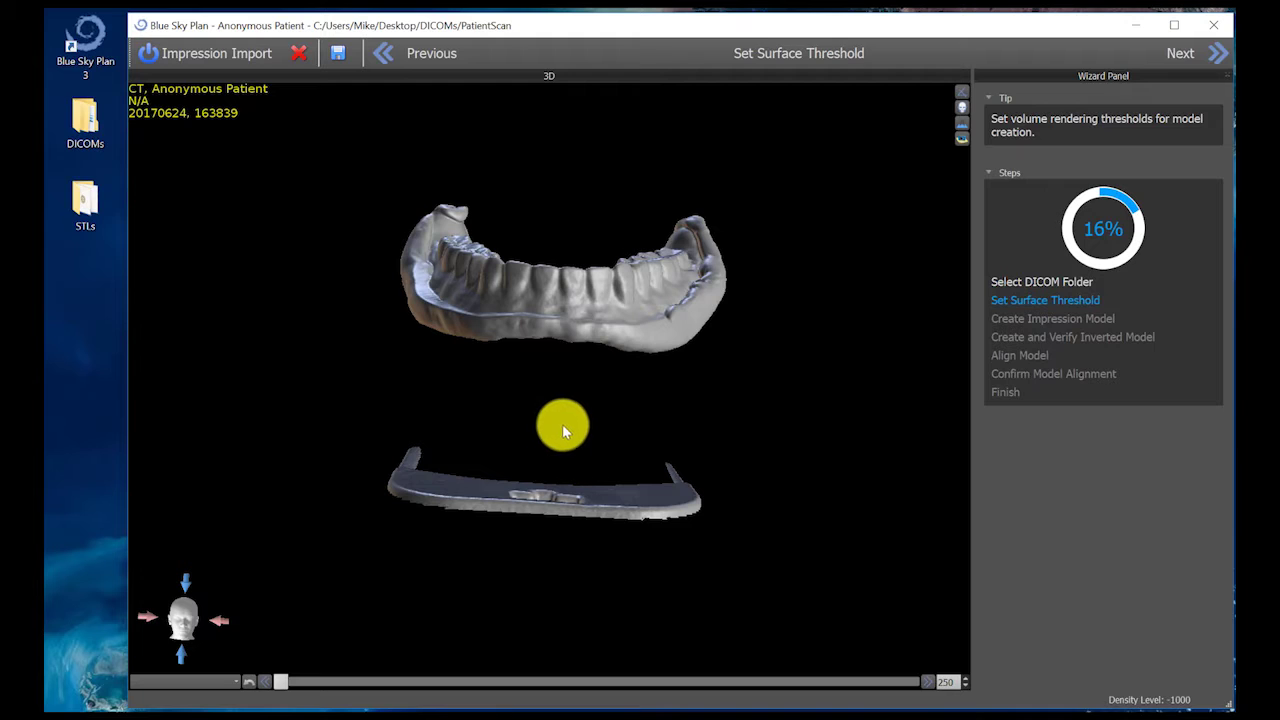
pyautogui.moveTo(552, 467)
pyautogui.mouseDown()
pyautogui.moveTo(527, 396)
pyautogui.moveTo(592, 224)
pyautogui.moveTo(591, 336)
pyautogui.moveTo(571, 294)
pyautogui.moveTo(544, 433)
pyautogui.moveTo(537, 323)
pyautogui.moveTo(534, 394)
pyautogui.moveTo(534, 357)
pyautogui.moveTo(552, 395)
pyautogui.moveTo(525, 434)
pyautogui.moveTo(607, 332)
pyautogui.moveTo(573, 413)
pyautogui.moveTo(620, 400)
pyautogui.mouseUp()
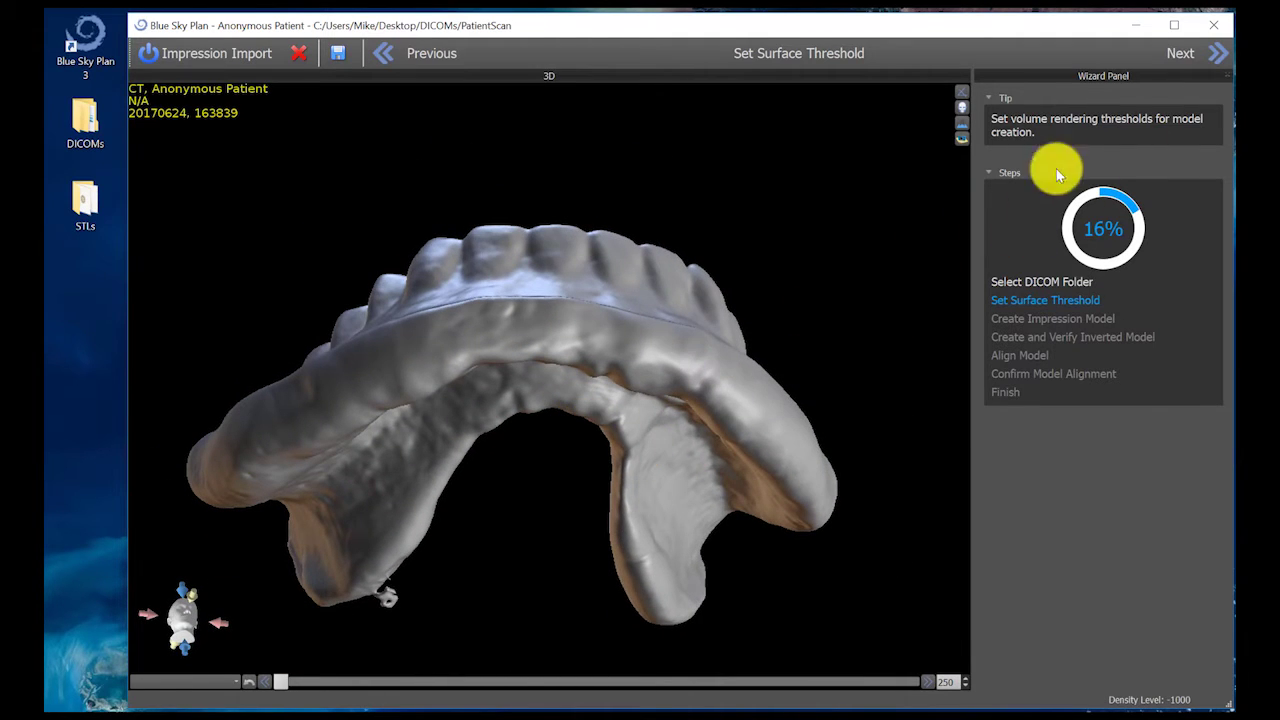
pyautogui.moveTo(313, 688); pyautogui.dragTo(281, 686)
pyautogui.moveTo(377, 357); pyautogui.dragTo(313, 660)
pyautogui.moveTo(549, 477); pyautogui.dragTo(527, 347)
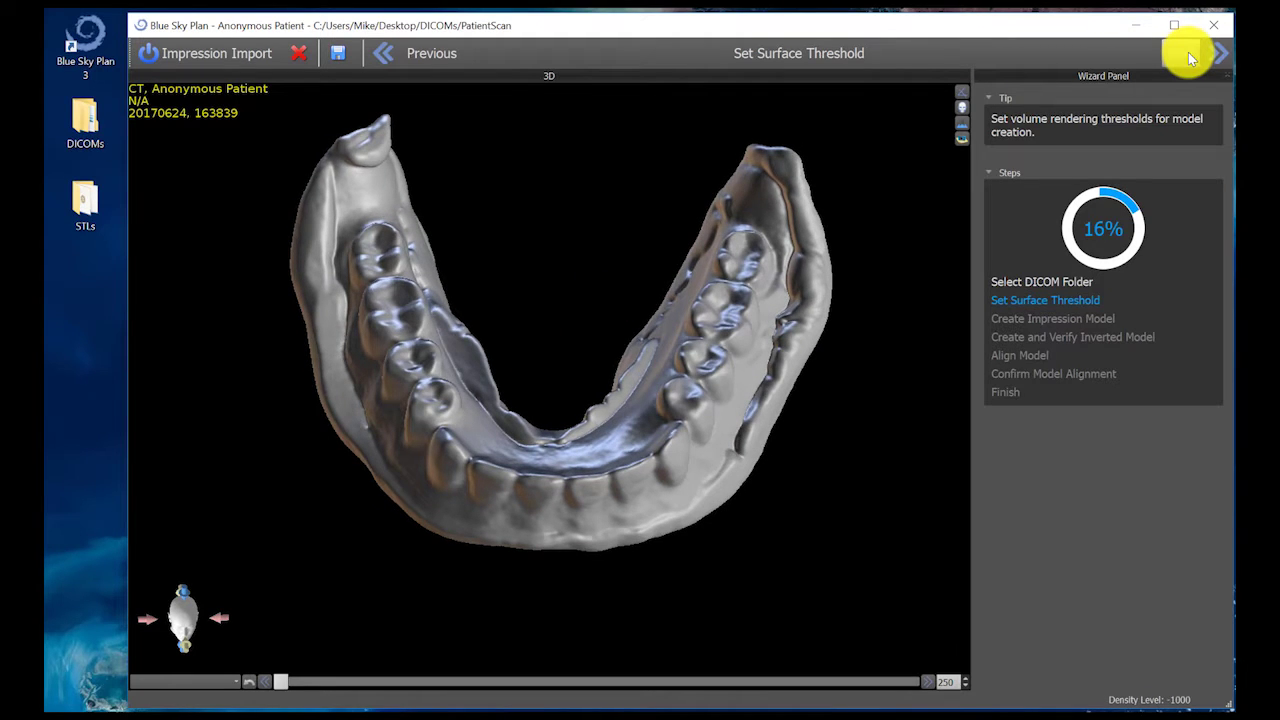
pyautogui.click(1188, 52)
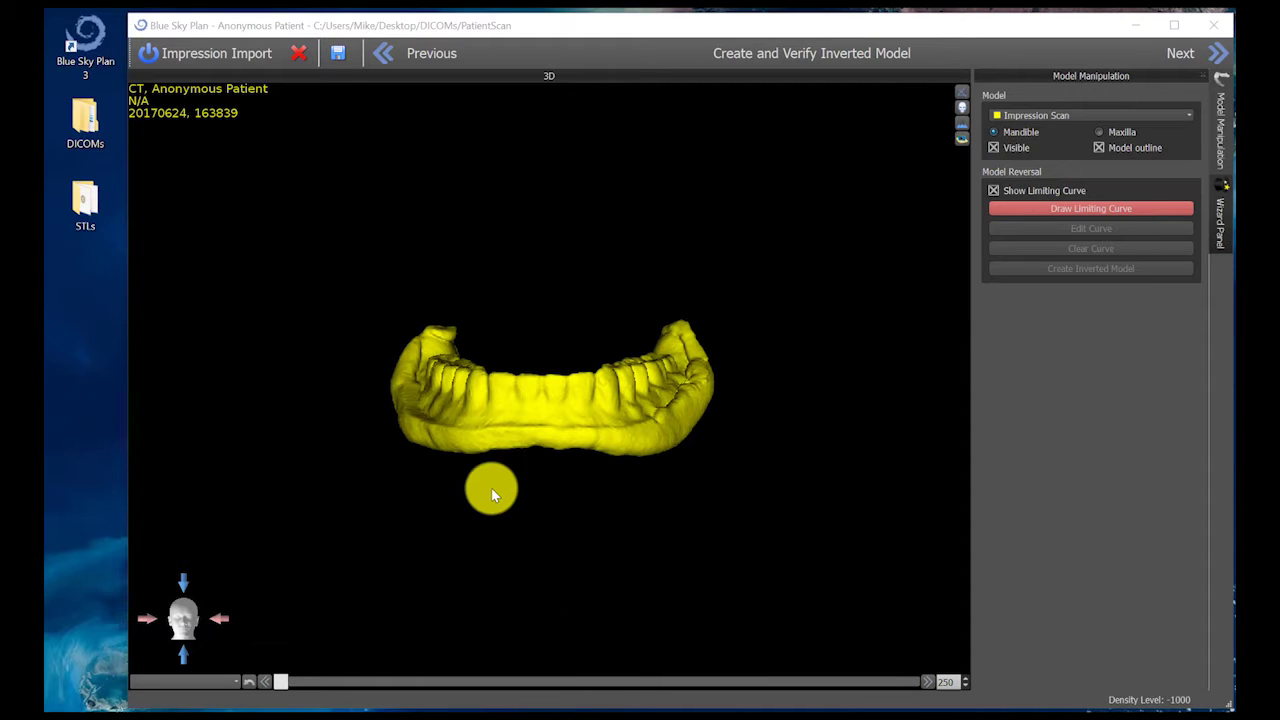
# - Inspect the yellow impression model's underside, front teeth and top, then exit the wizard
pyautogui.moveTo(491, 487); pyautogui.dragTo(553, 434)
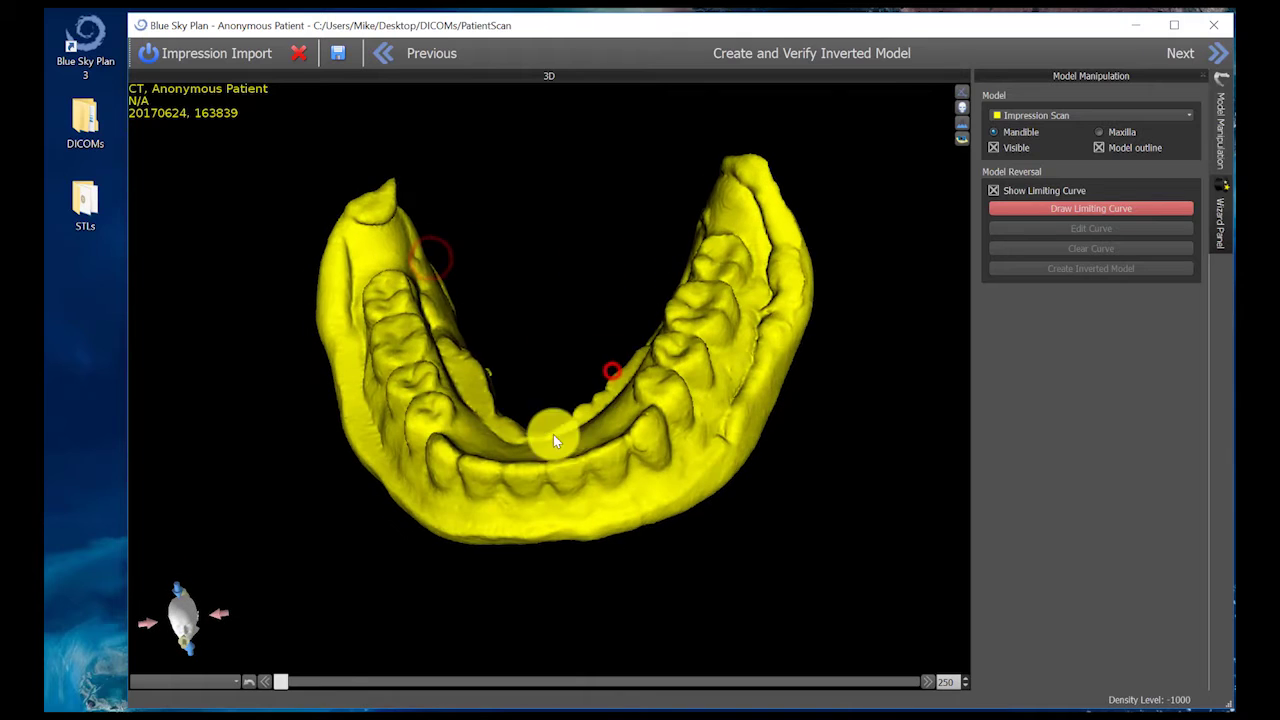
pyautogui.moveTo(407, 368)
pyautogui.mouseDown()
pyautogui.moveTo(587, 325)
pyautogui.moveTo(549, 373)
pyautogui.moveTo(478, 405)
pyautogui.moveTo(449, 280)
pyautogui.moveTo(697, 410)
pyautogui.mouseUp()
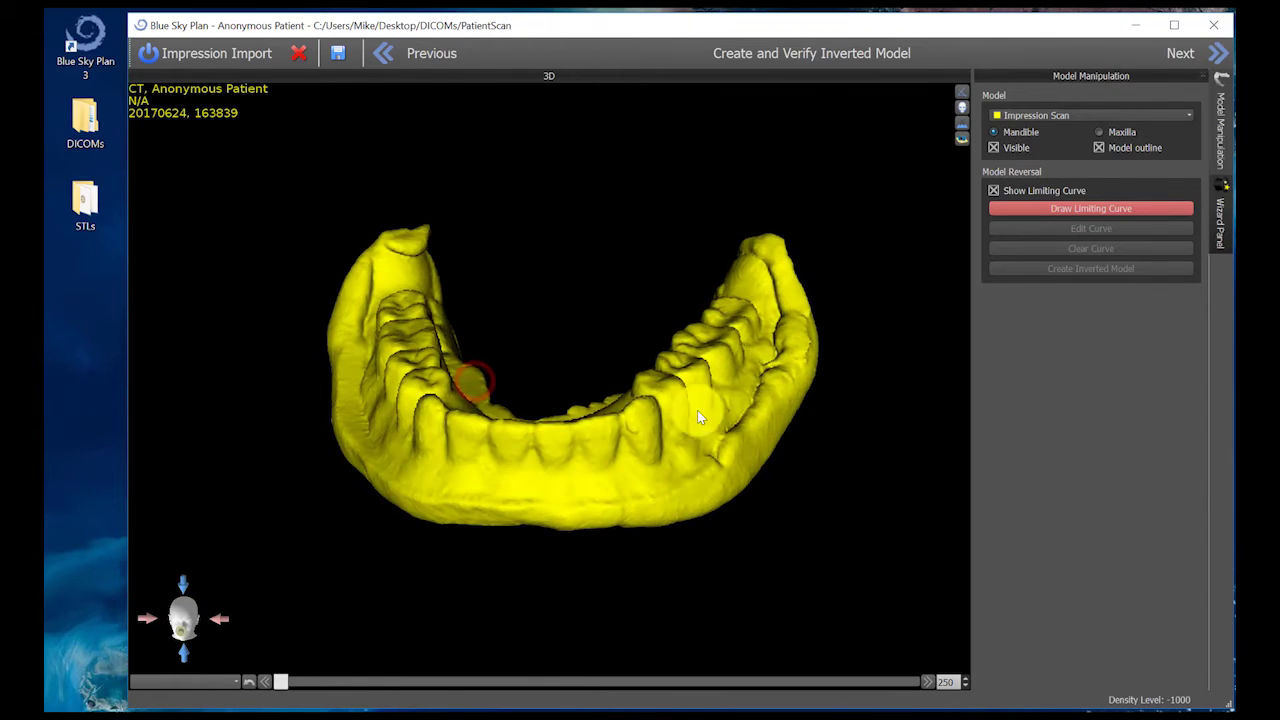
pyautogui.moveTo(520, 480)
pyautogui.mouseDown()
pyautogui.moveTo(560, 491)
pyautogui.moveTo(467, 297)
pyautogui.mouseUp()
pyautogui.click(1101, 210)
pyautogui.moveTo(595, 422)
pyautogui.mouseDown()
pyautogui.moveTo(582, 248)
pyautogui.moveTo(526, 448)
pyautogui.moveTo(553, 290)
pyautogui.mouseUp()
pyautogui.moveTo(715, 550); pyautogui.dragTo(714, 549)
pyautogui.moveTo(434, 477); pyautogui.dragTo(466, 406)
pyautogui.moveTo(688, 380); pyautogui.dragTo(697, 403)
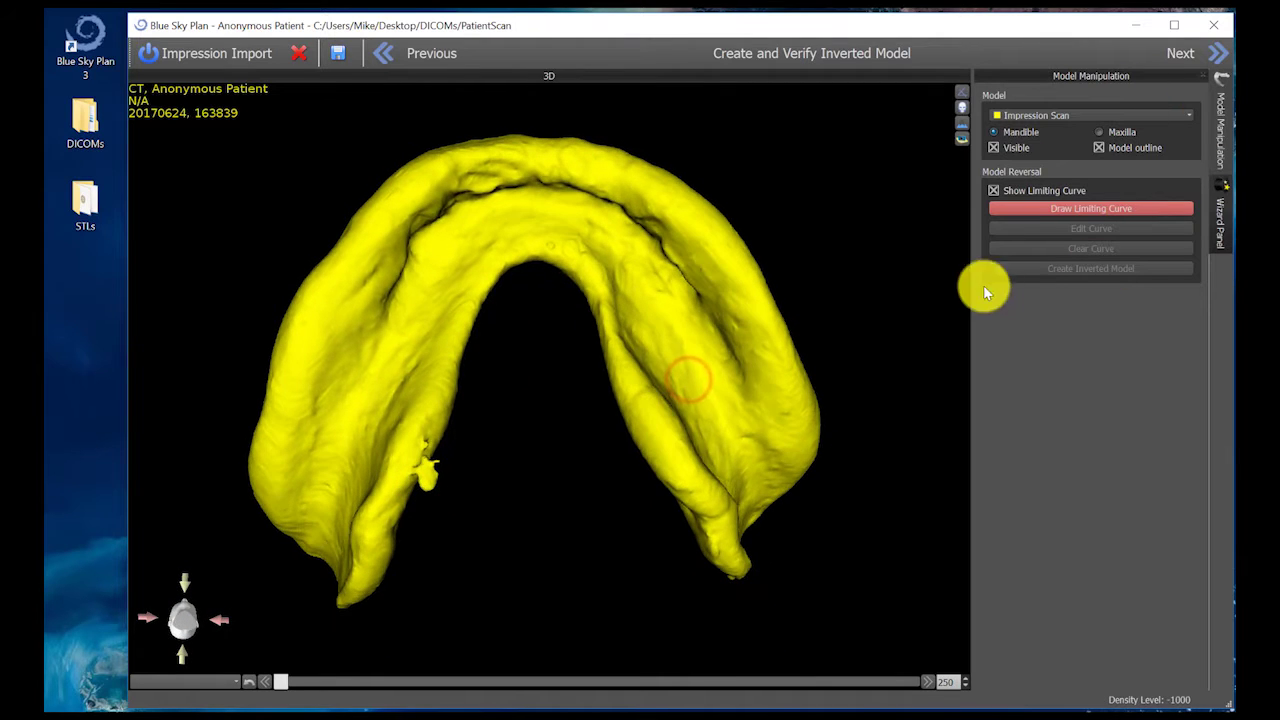
pyautogui.moveTo(555, 216); pyautogui.dragTo(571, 194)
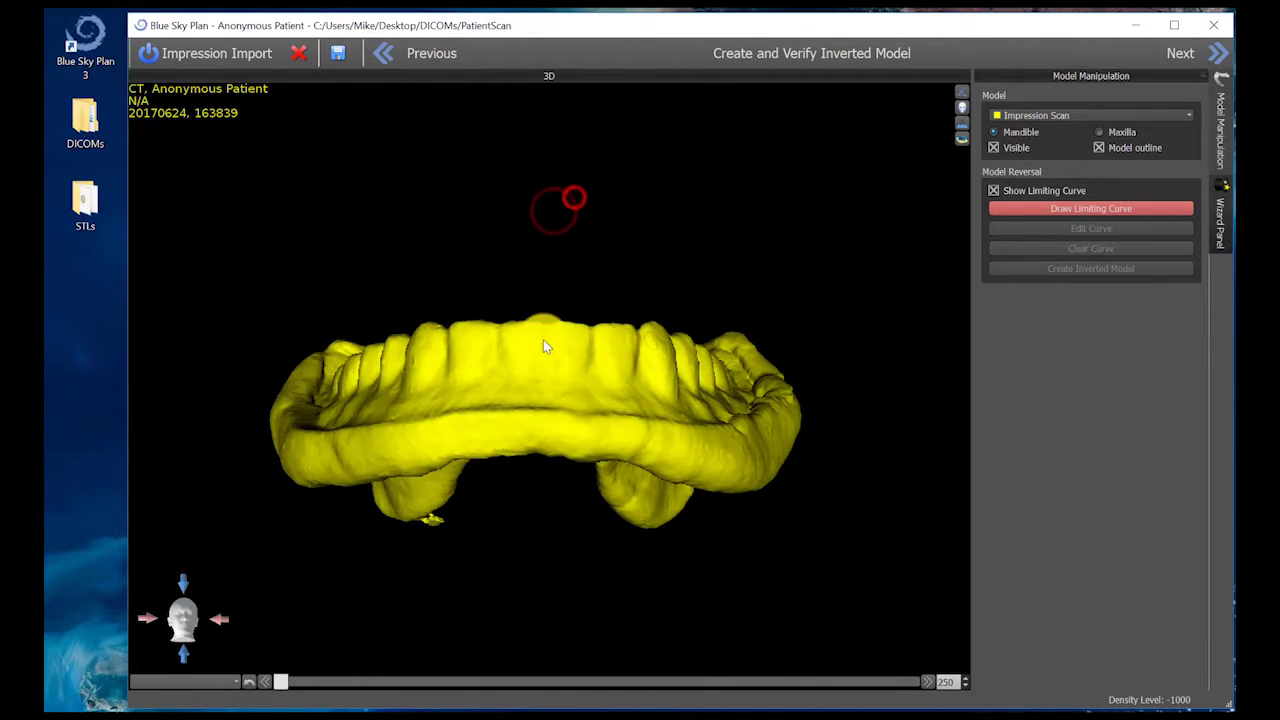
pyautogui.moveTo(543, 339); pyautogui.dragTo(546, 431)
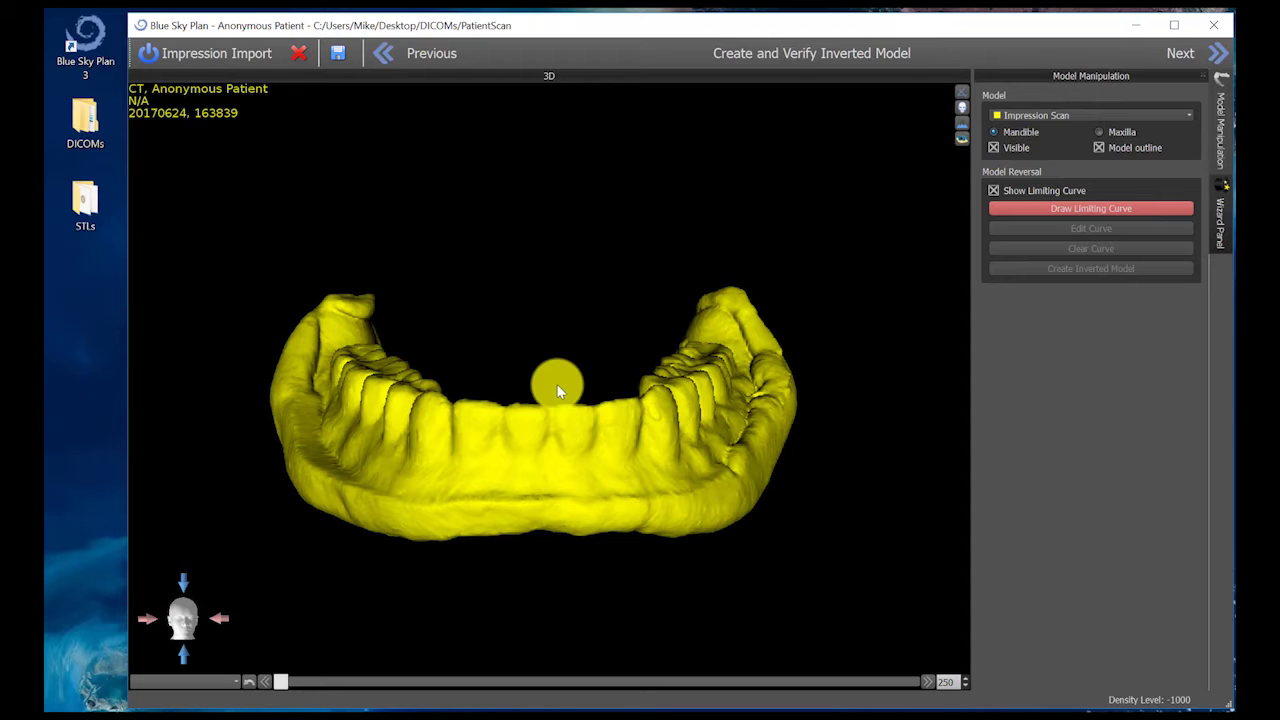
pyautogui.moveTo(545, 326); pyautogui.dragTo(556, 400)
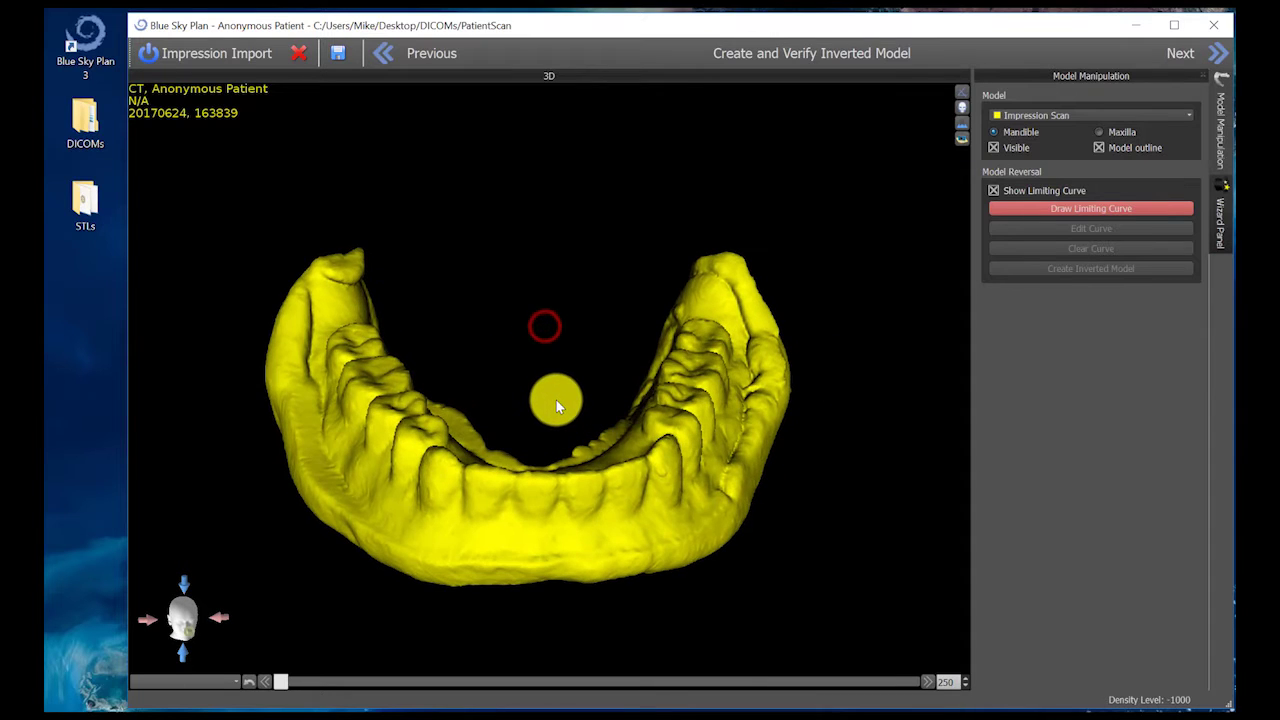
pyautogui.click(304, 55)
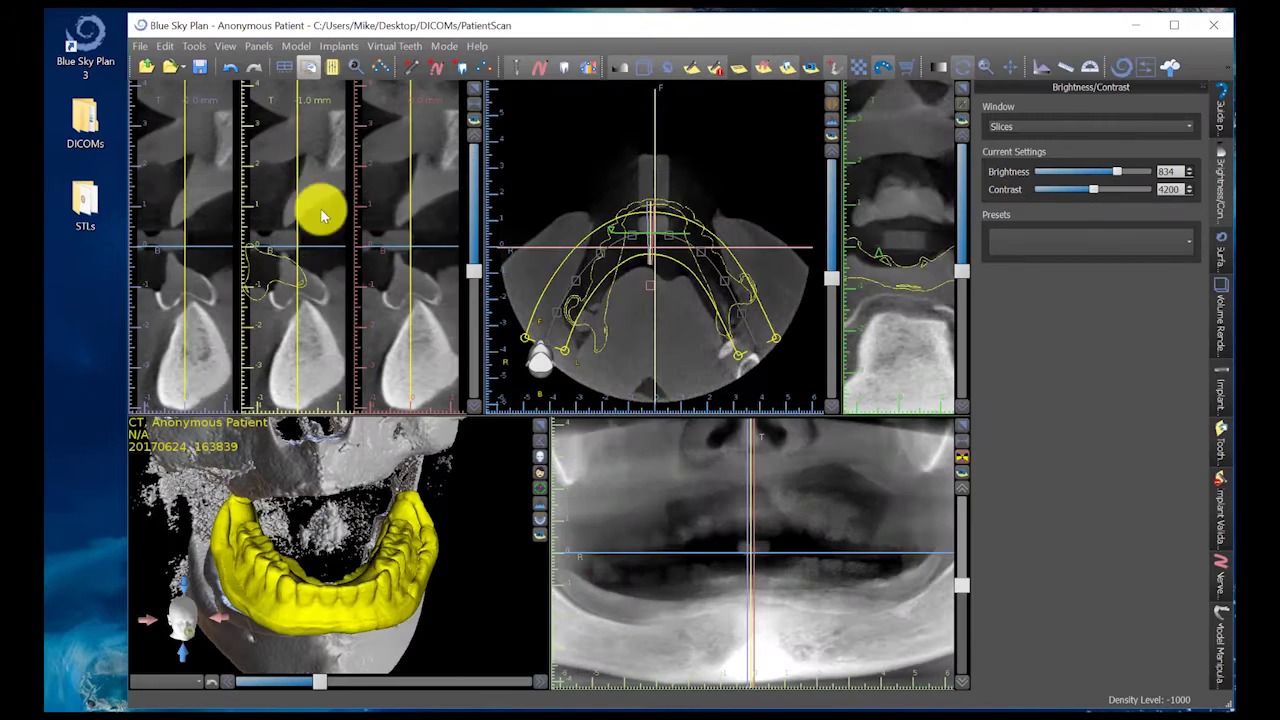
pyautogui.moveTo(304, 544); pyautogui.dragTo(223, 450)
pyautogui.moveTo(195, 596); pyautogui.dragTo(253, 533)
pyautogui.moveTo(484, 597); pyautogui.dragTo(290, 470)
pyautogui.moveTo(386, 523); pyautogui.dragTo(418, 492)
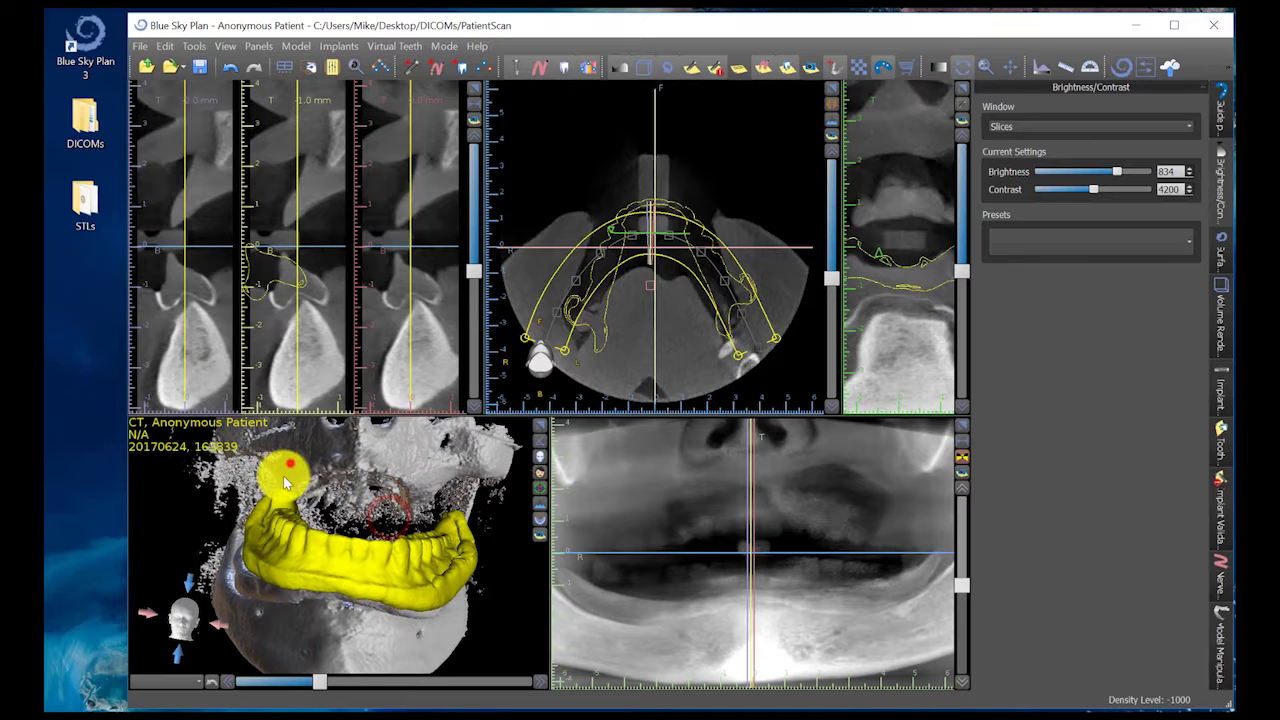
pyautogui.moveTo(285, 472); pyautogui.dragTo(283, 485)
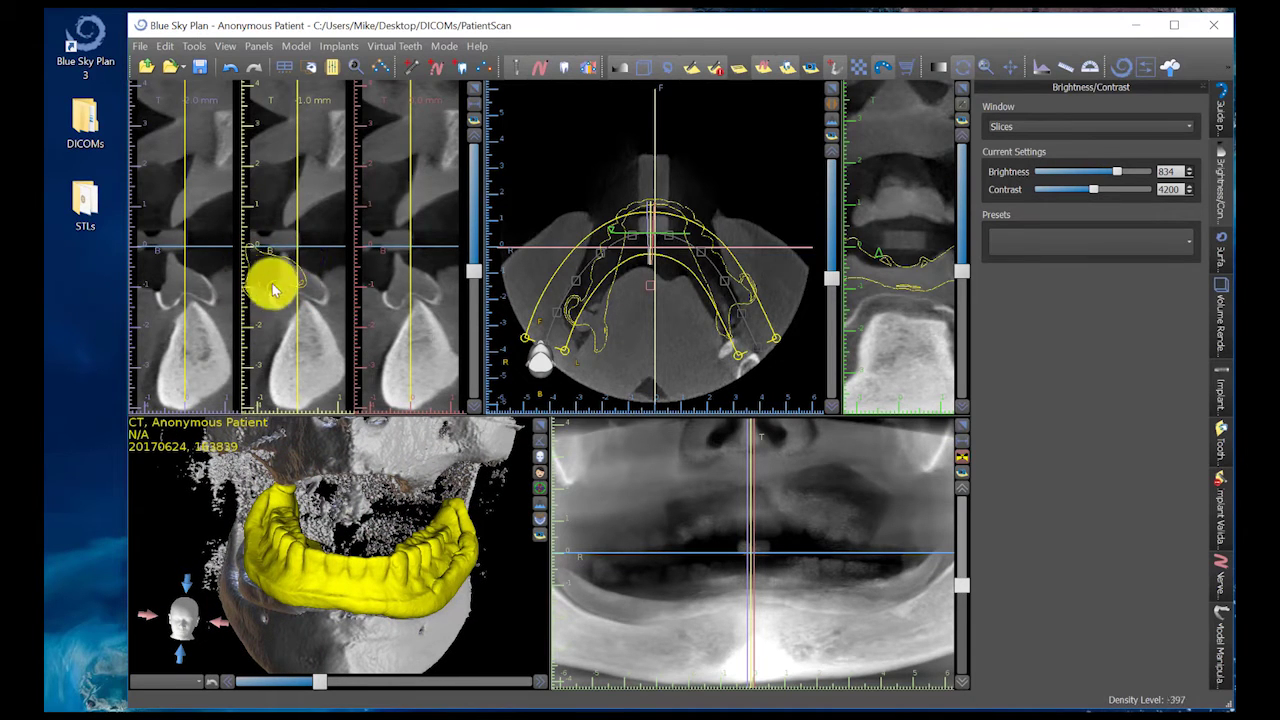
pyautogui.scroll(-8, 917, 289)
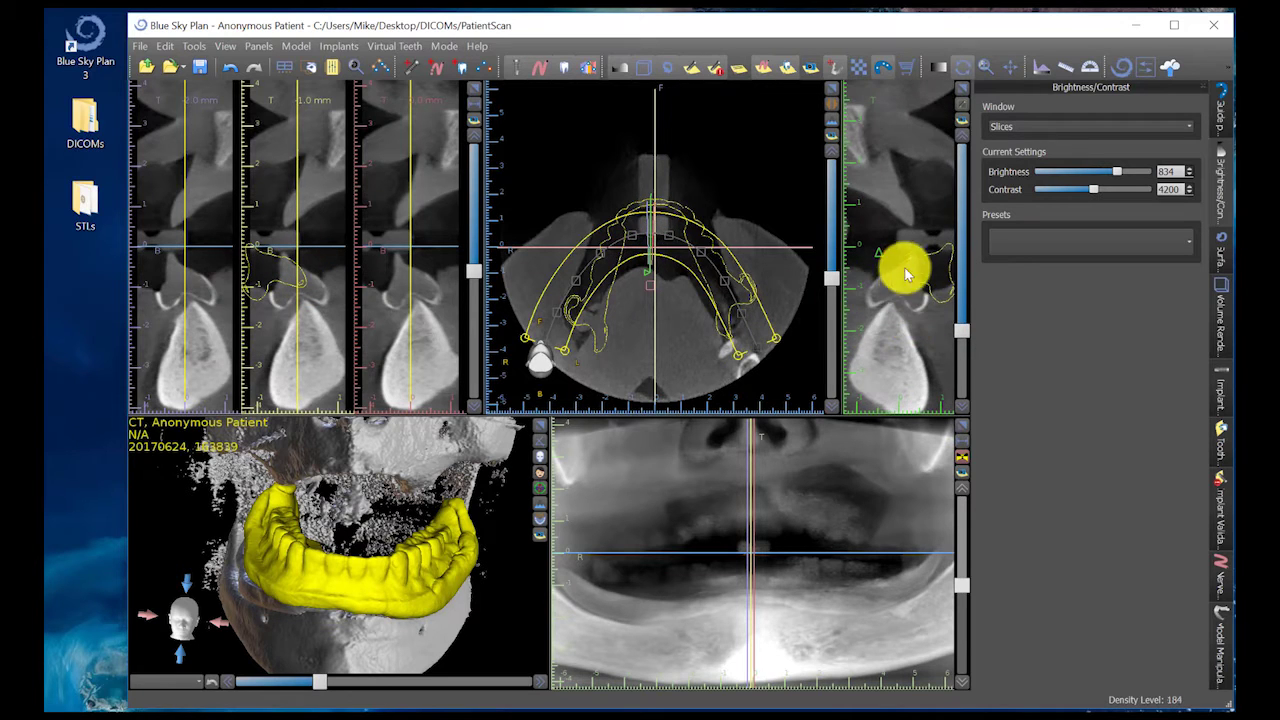
pyautogui.scroll(-6, 671, 337)
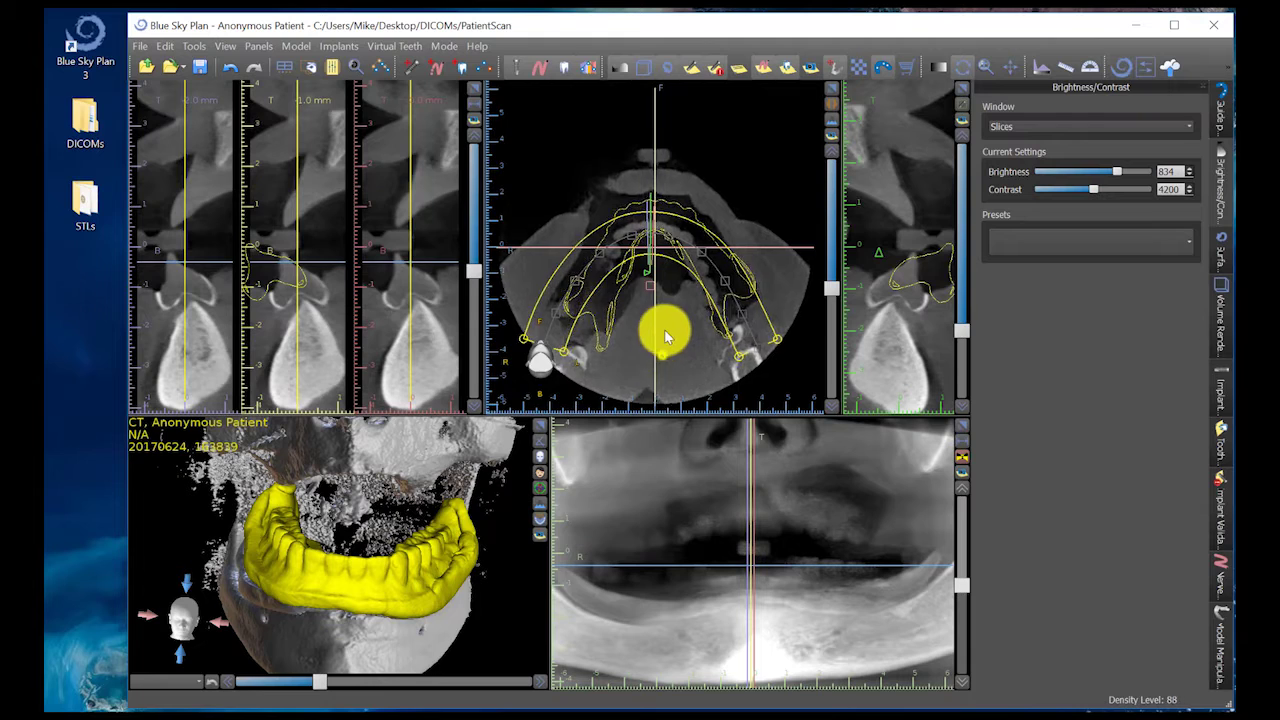
pyautogui.keyDown('ctrl'); pyautogui.scroll(2, 665, 337); pyautogui.keyUp('ctrl')
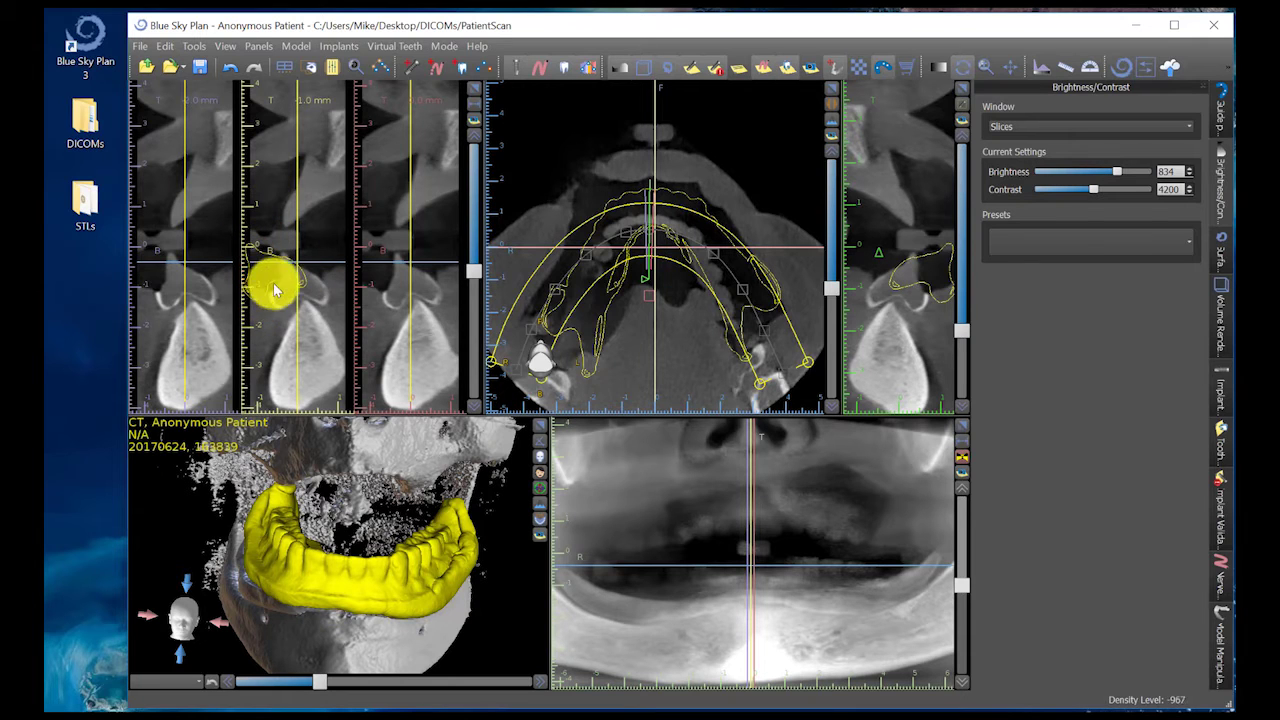
pyautogui.moveTo(171, 503); pyautogui.dragTo(247, 507)
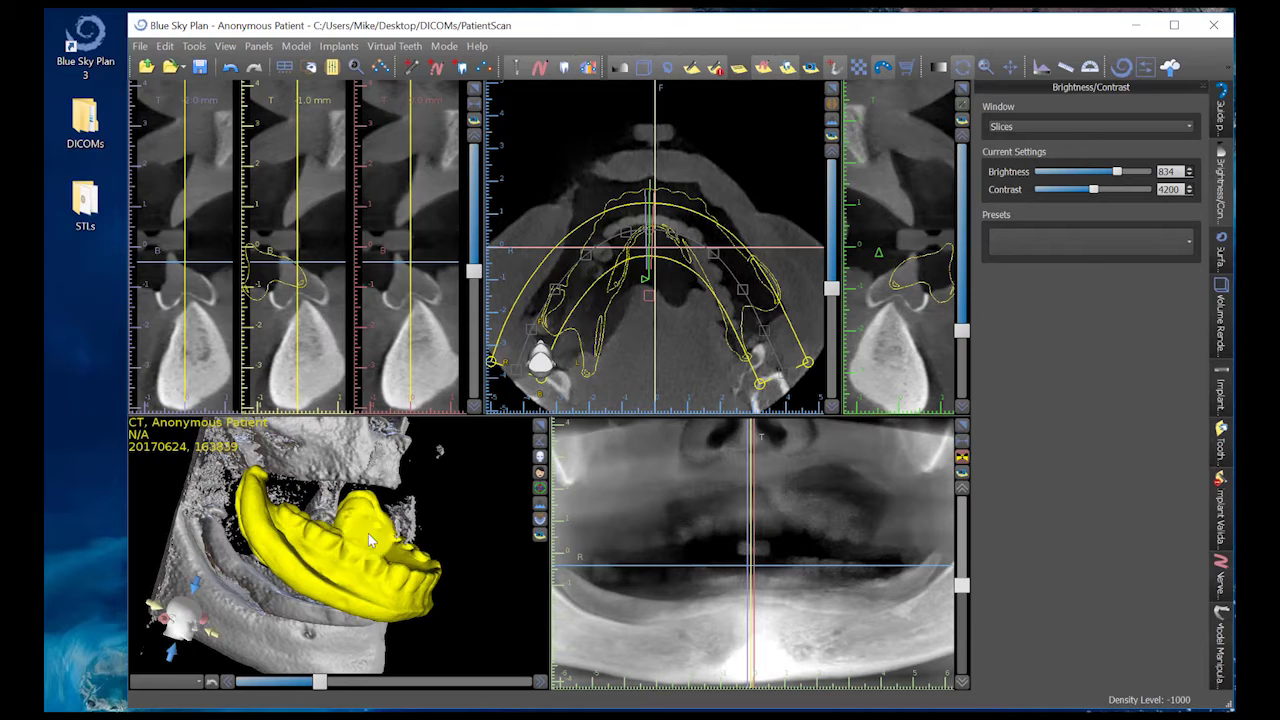
pyautogui.moveTo(430, 515); pyautogui.dragTo(341, 448)
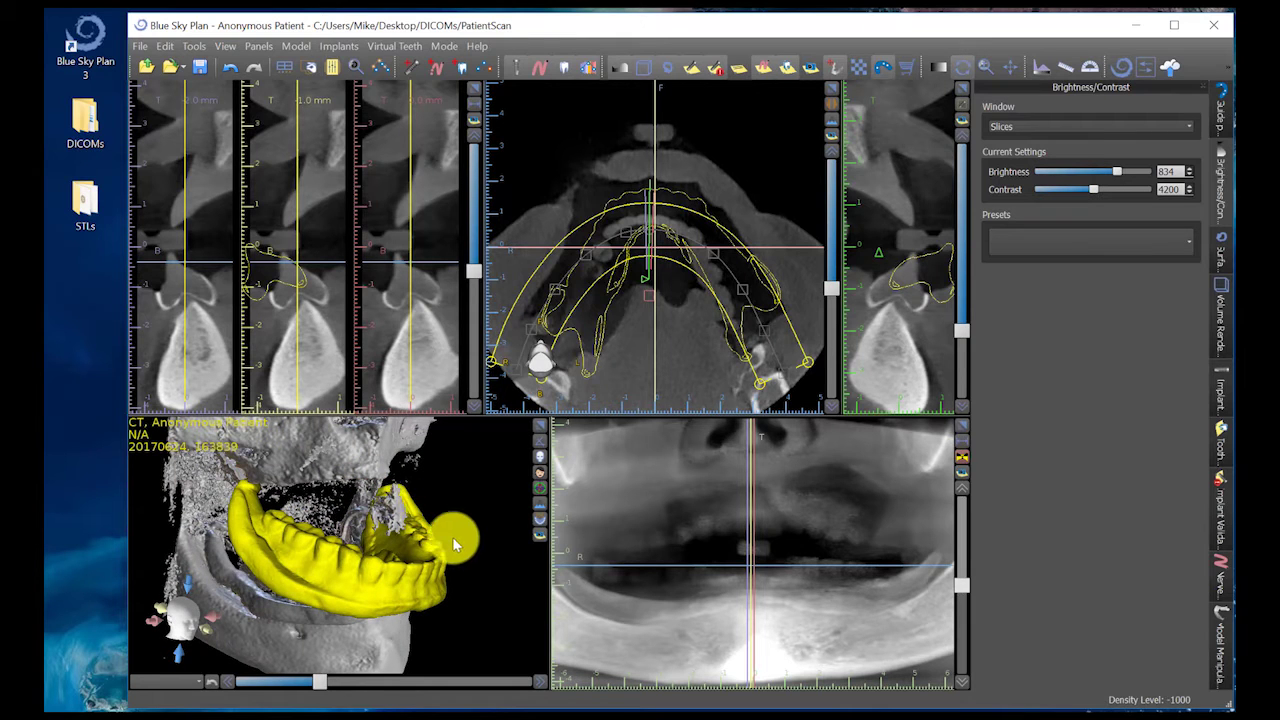
pyautogui.moveTo(502, 618); pyautogui.dragTo(437, 538)
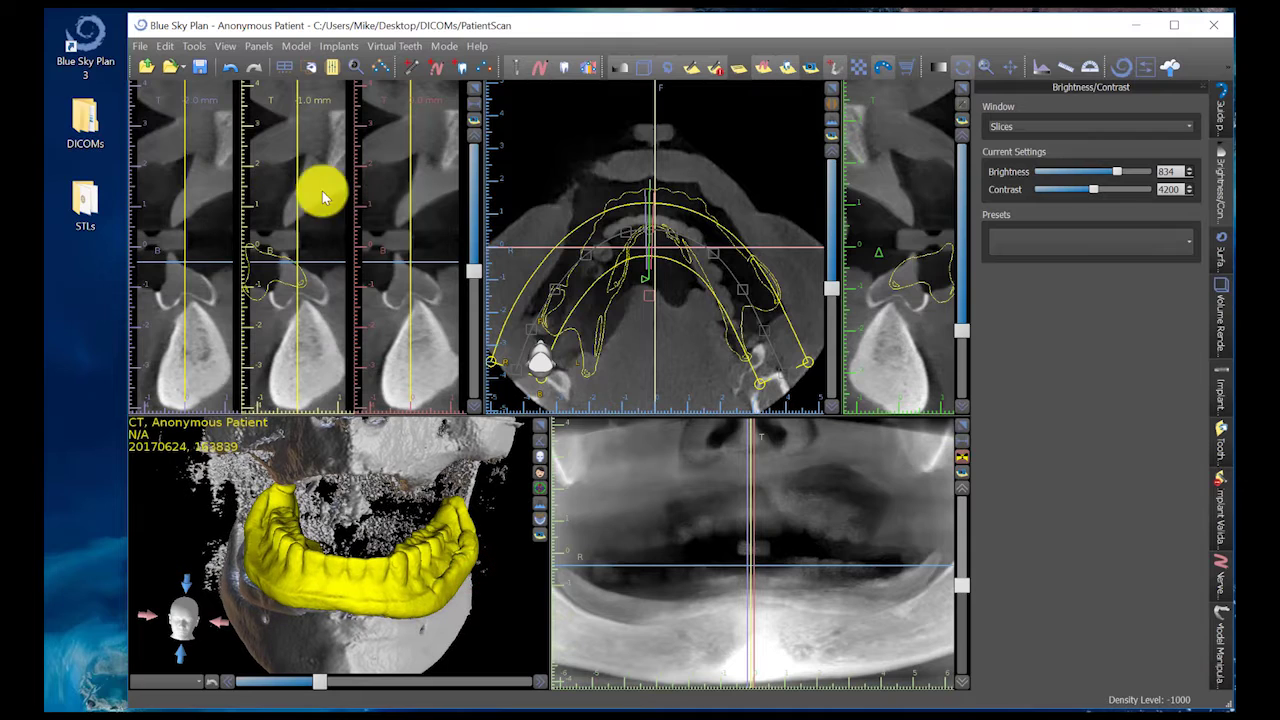
# - Open the Model Manipulation panel and select Impression Scan as the model
pyautogui.click(255, 46)
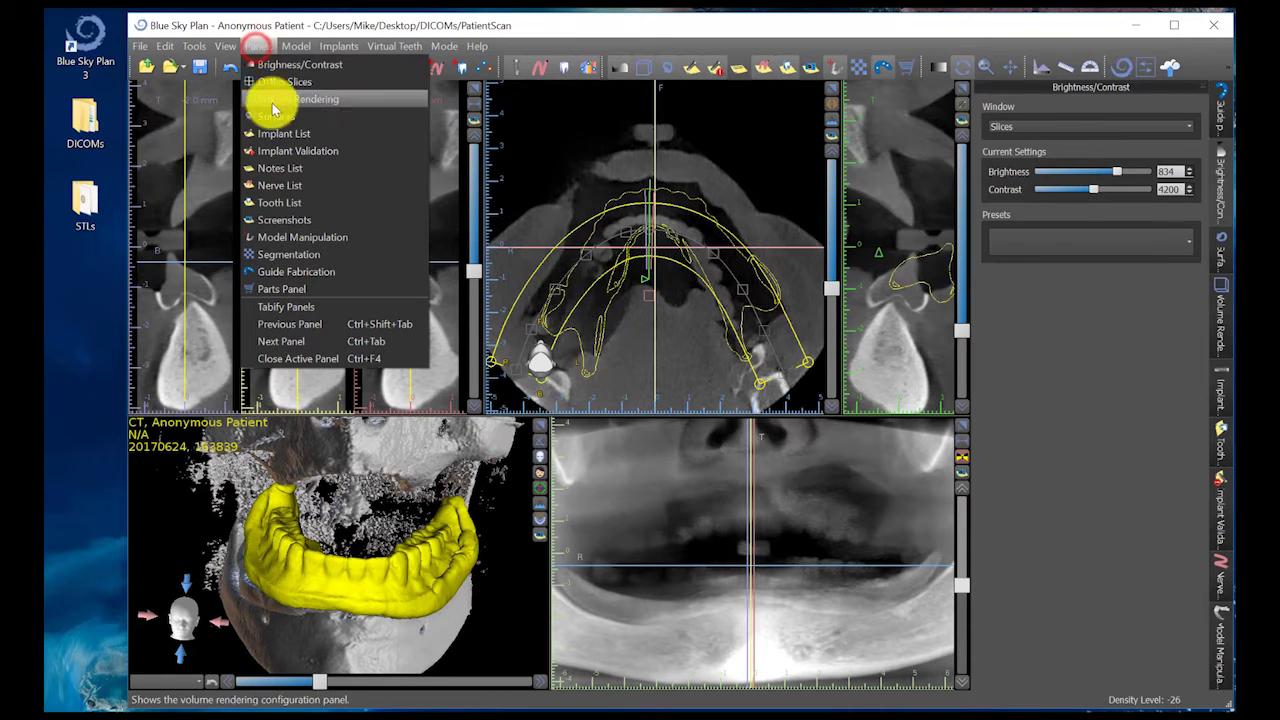
pyautogui.click(305, 240)
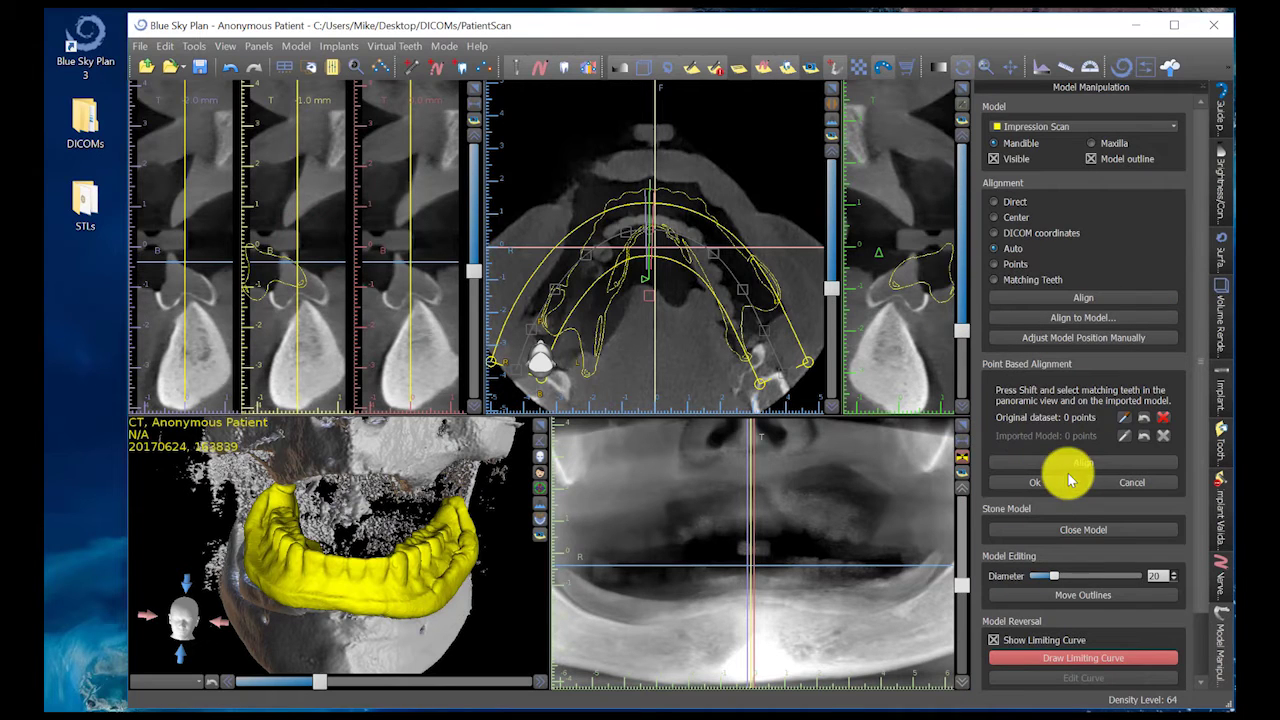
pyautogui.click(1058, 128)
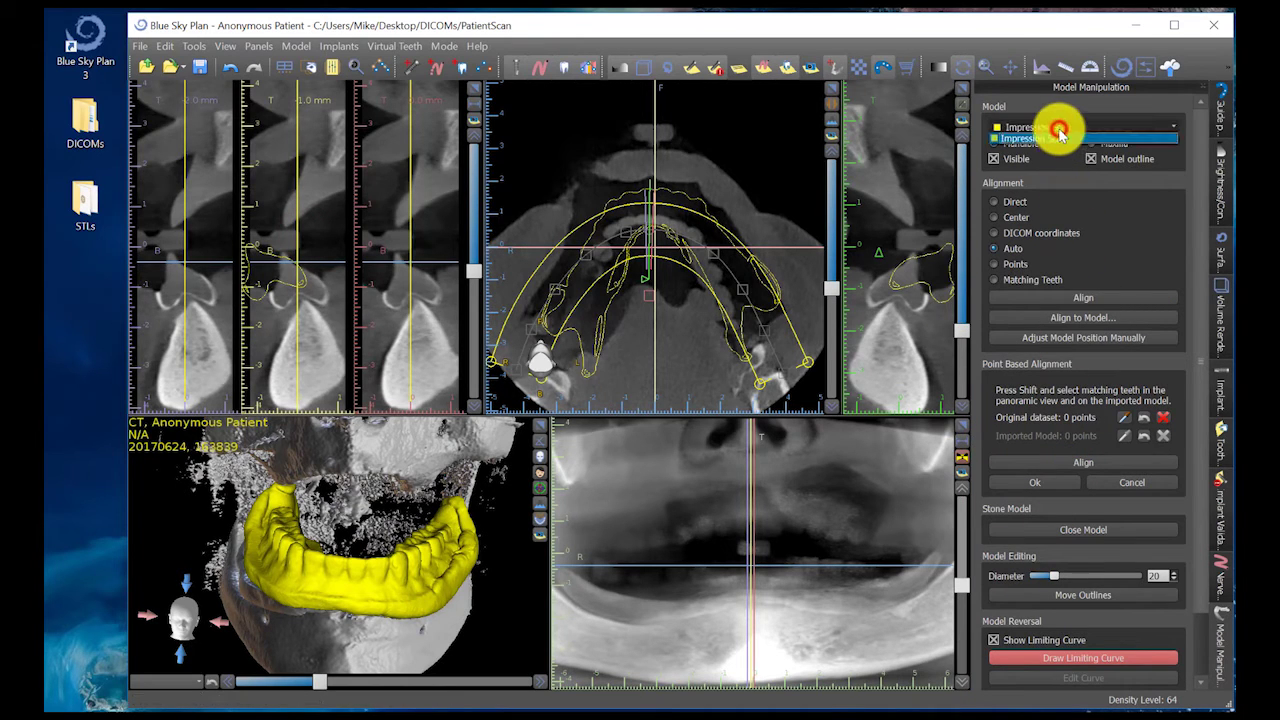
pyautogui.click(1050, 126)
pyautogui.click(1034, 127)
pyautogui.click(1035, 139)
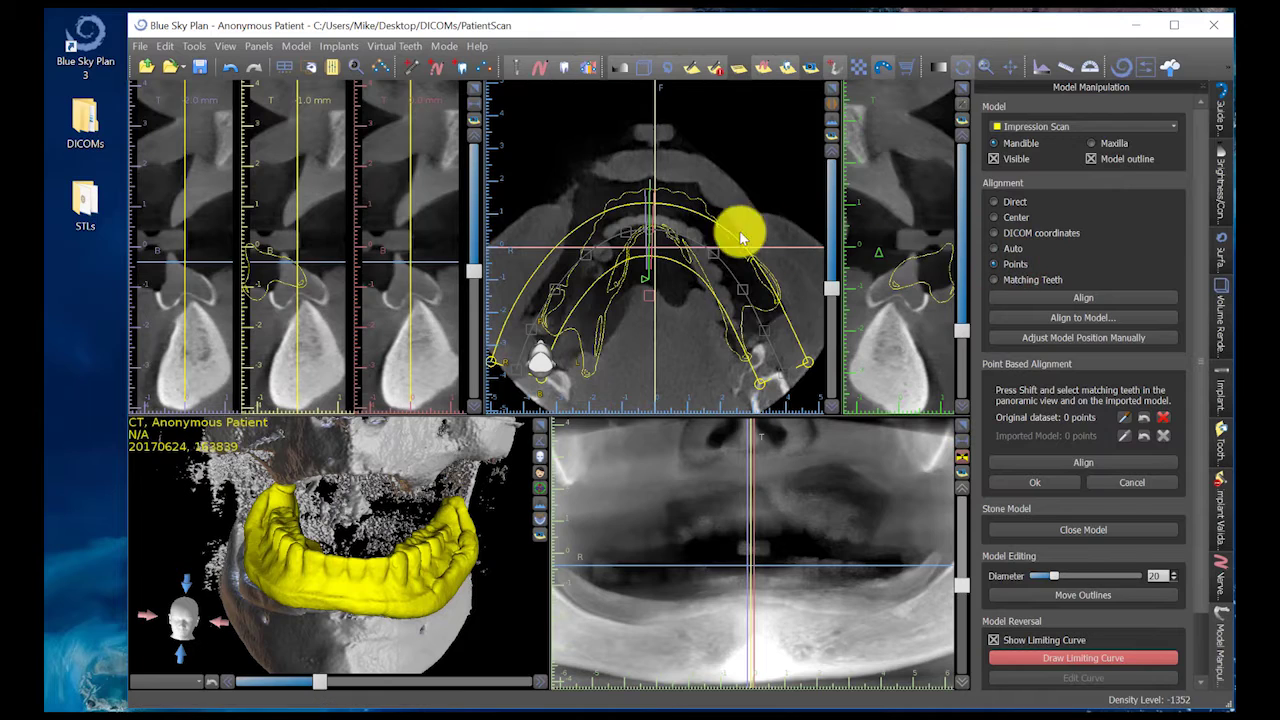
pyautogui.click(1057, 298)
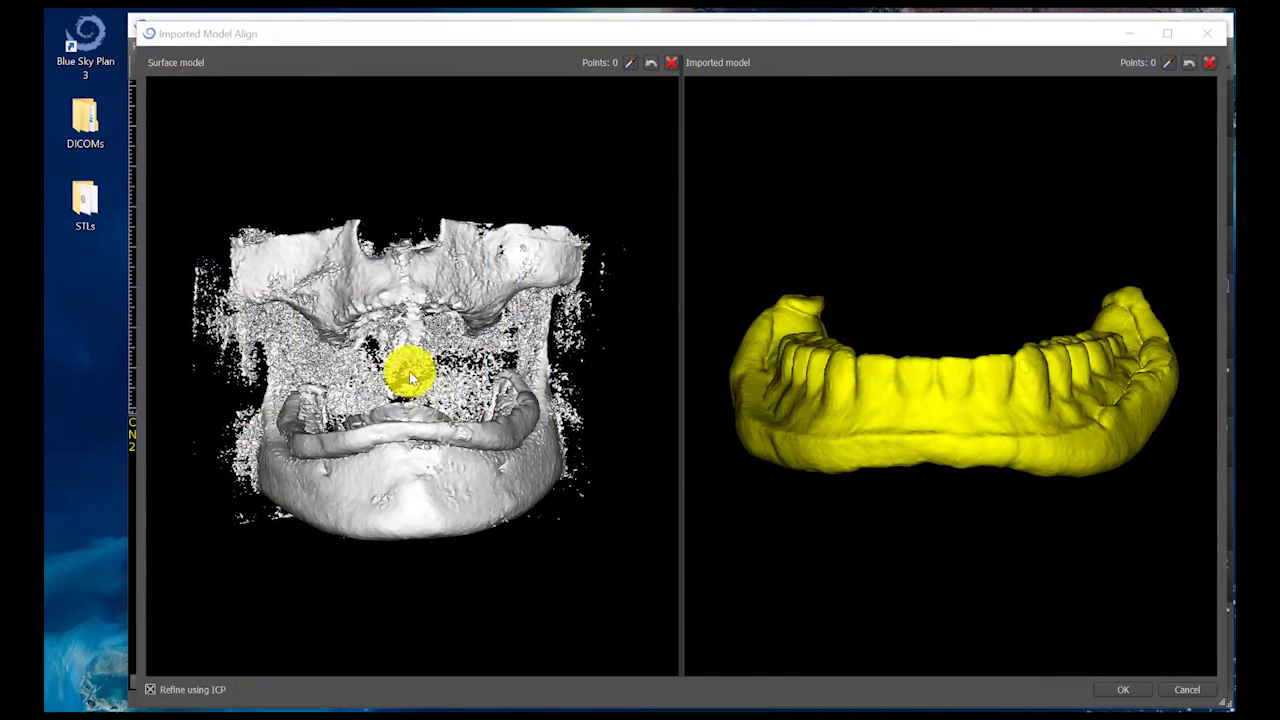
pyautogui.moveTo(410, 368); pyautogui.dragTo(360, 378)
pyautogui.moveTo(848, 376)
pyautogui.mouseDown()
pyautogui.moveTo(917, 400)
pyautogui.moveTo(897, 449)
pyautogui.moveTo(883, 383)
pyautogui.moveTo(889, 406)
pyautogui.moveTo(777, 367)
pyautogui.mouseUp()
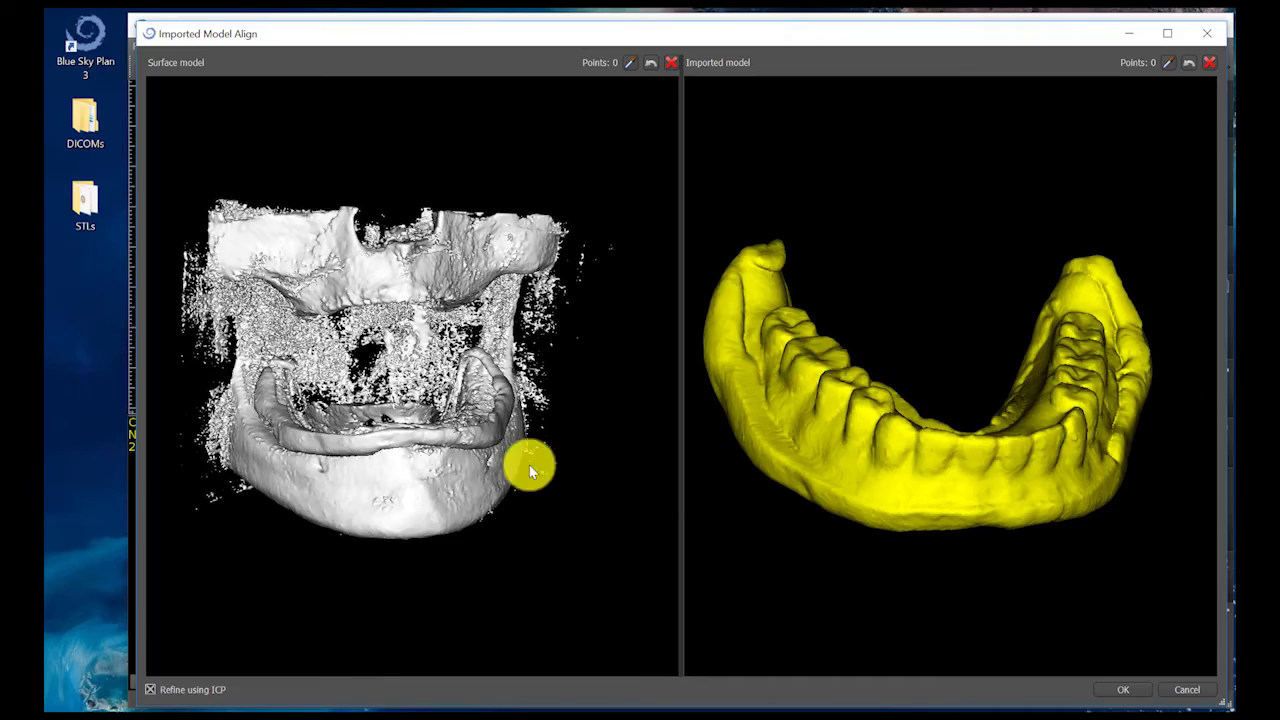
pyautogui.scroll(3, 447, 473)
pyautogui.click(331, 437)
pyautogui.scroll(4, 374, 434)
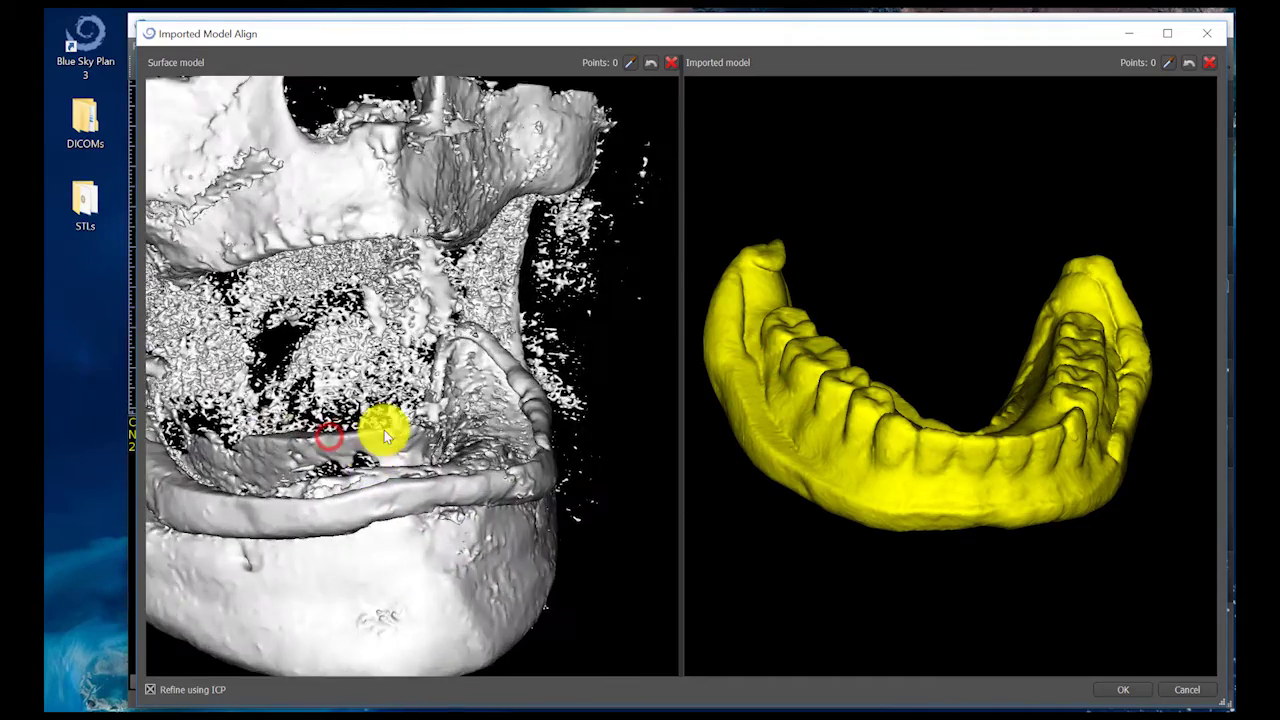
pyautogui.moveTo(535, 410)
pyautogui.mouseDown()
pyautogui.moveTo(443, 443)
pyautogui.moveTo(560, 410)
pyautogui.mouseUp()
pyautogui.moveTo(923, 375); pyautogui.dragTo(850, 370)
pyautogui.moveTo(380, 312); pyautogui.dragTo(425, 385)
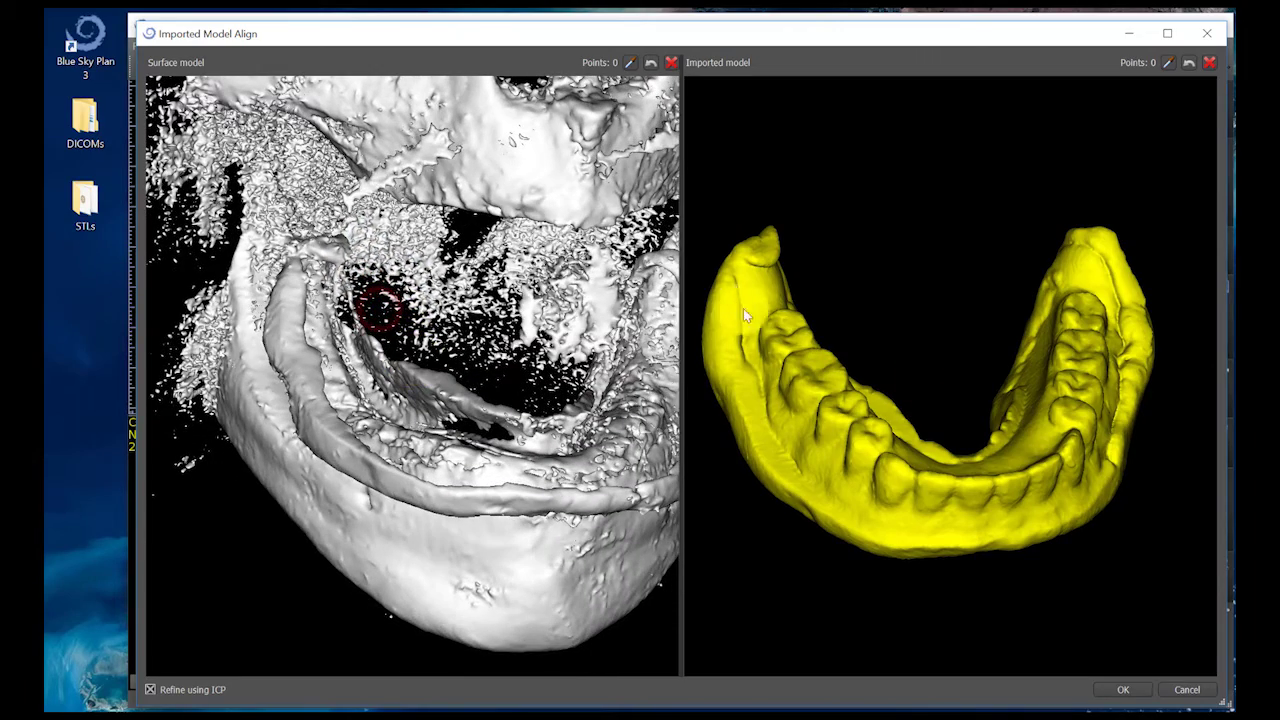
pyautogui.moveTo(334, 353); pyautogui.dragTo(325, 365)
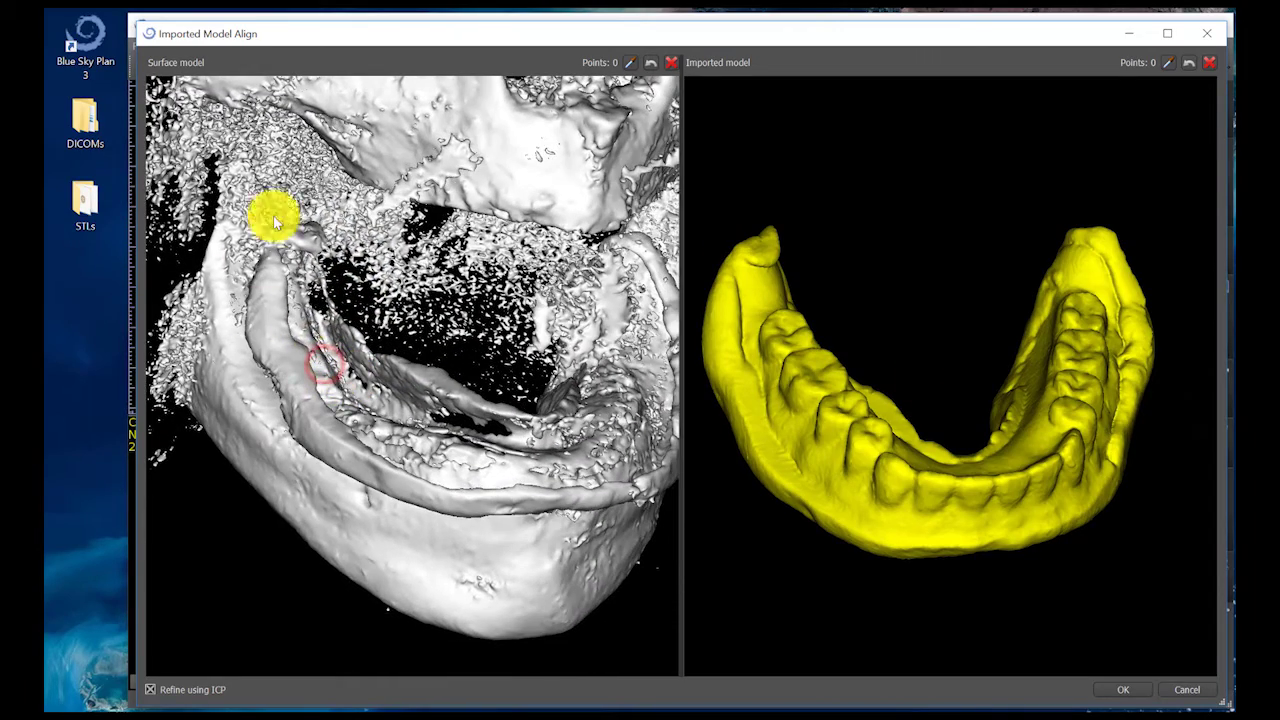
pyautogui.moveTo(942, 509); pyautogui.dragTo(923, 454)
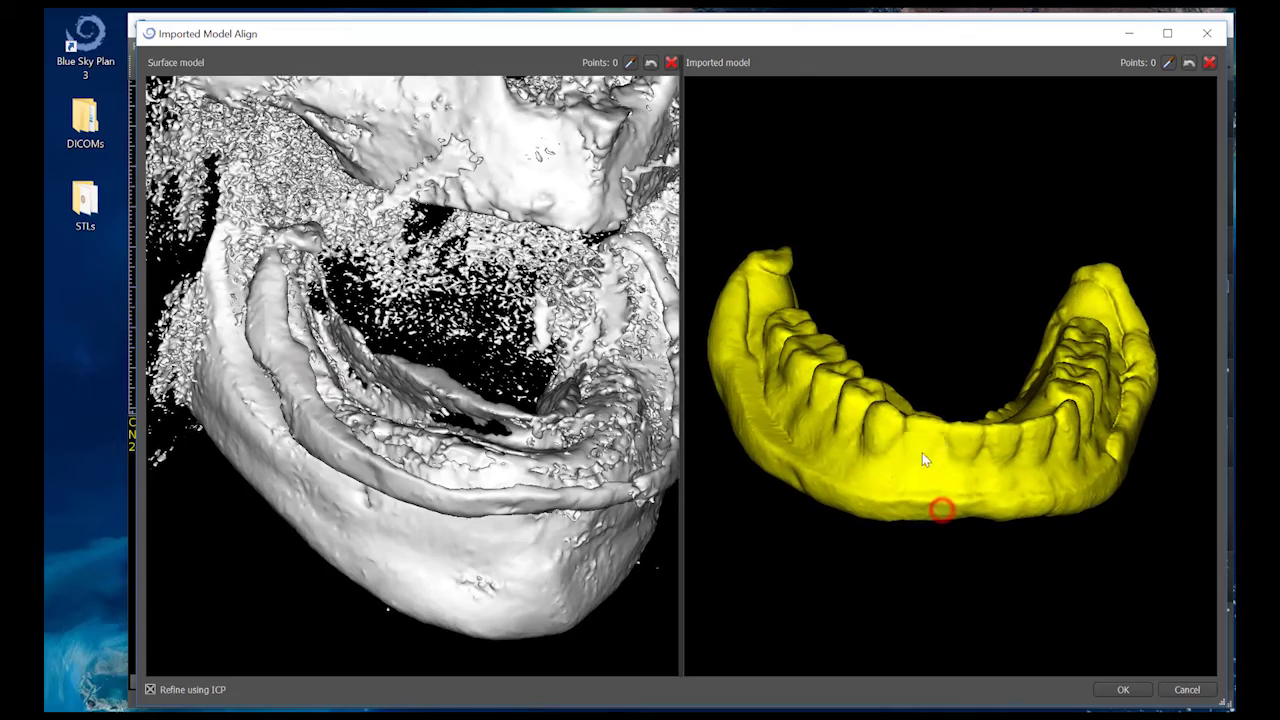
pyautogui.moveTo(607, 481)
pyautogui.mouseDown()
pyautogui.moveTo(500, 395)
pyautogui.moveTo(415, 359)
pyautogui.moveTo(423, 383)
pyautogui.moveTo(402, 357)
pyautogui.moveTo(329, 371)
pyautogui.moveTo(362, 352)
pyautogui.mouseUp()
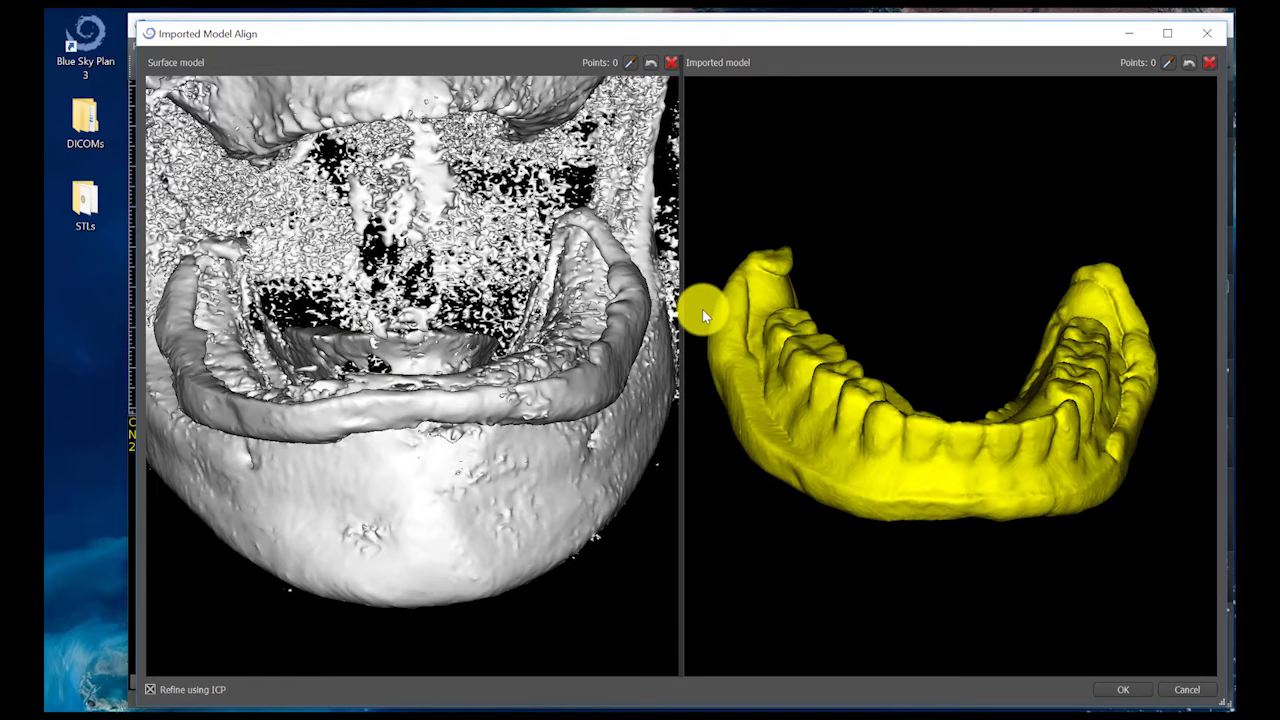
pyautogui.moveTo(343, 291); pyautogui.dragTo(367, 212)
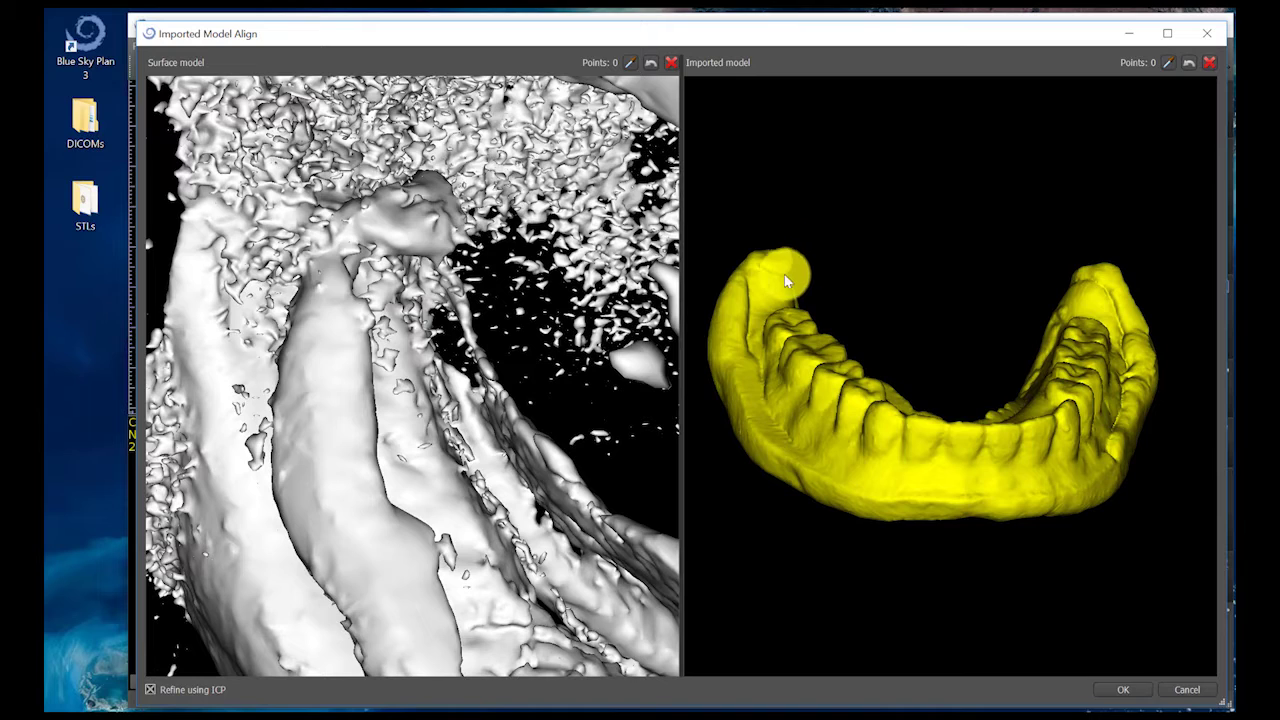
pyautogui.click(401, 240)
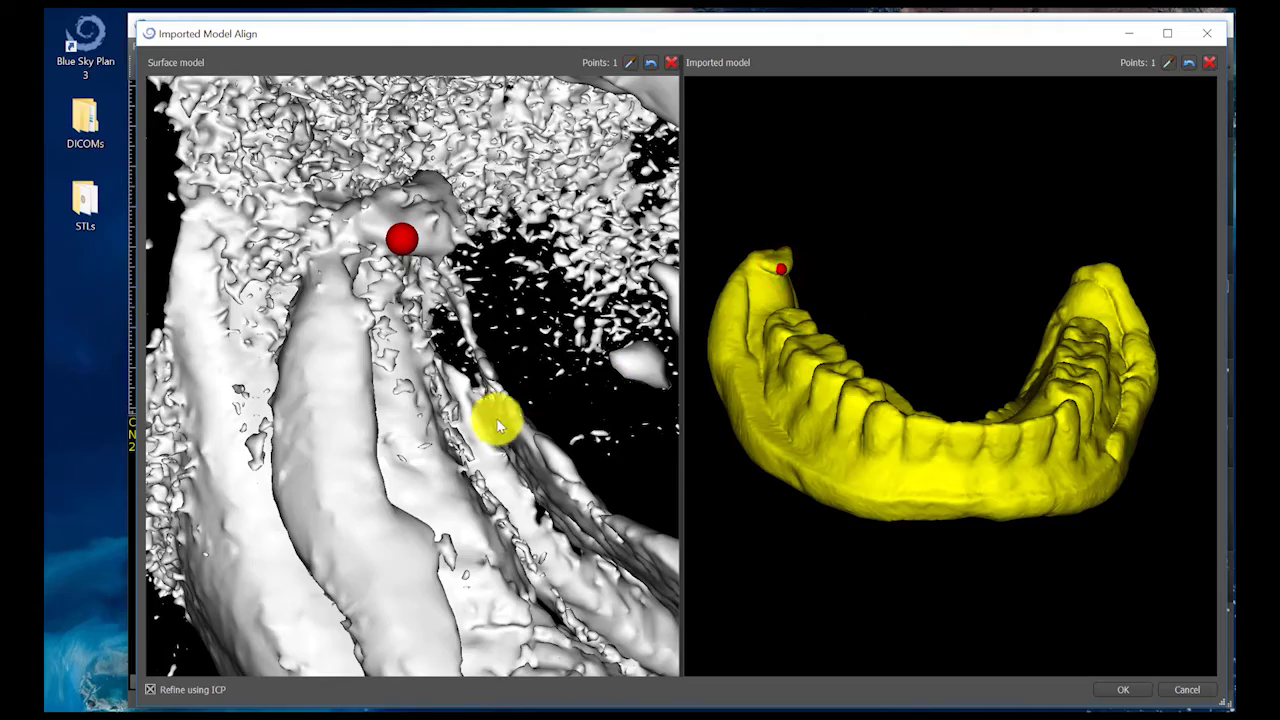
# - Place the second matching point on the skull surface, reorienting the yellow scan
pyautogui.moveTo(593, 520); pyautogui.dragTo(470, 380)
pyautogui.moveTo(1006, 500); pyautogui.dragTo(906, 471)
pyautogui.moveTo(600, 405)
pyautogui.mouseDown()
pyautogui.moveTo(553, 410)
pyautogui.moveTo(620, 412)
pyautogui.mouseUp()
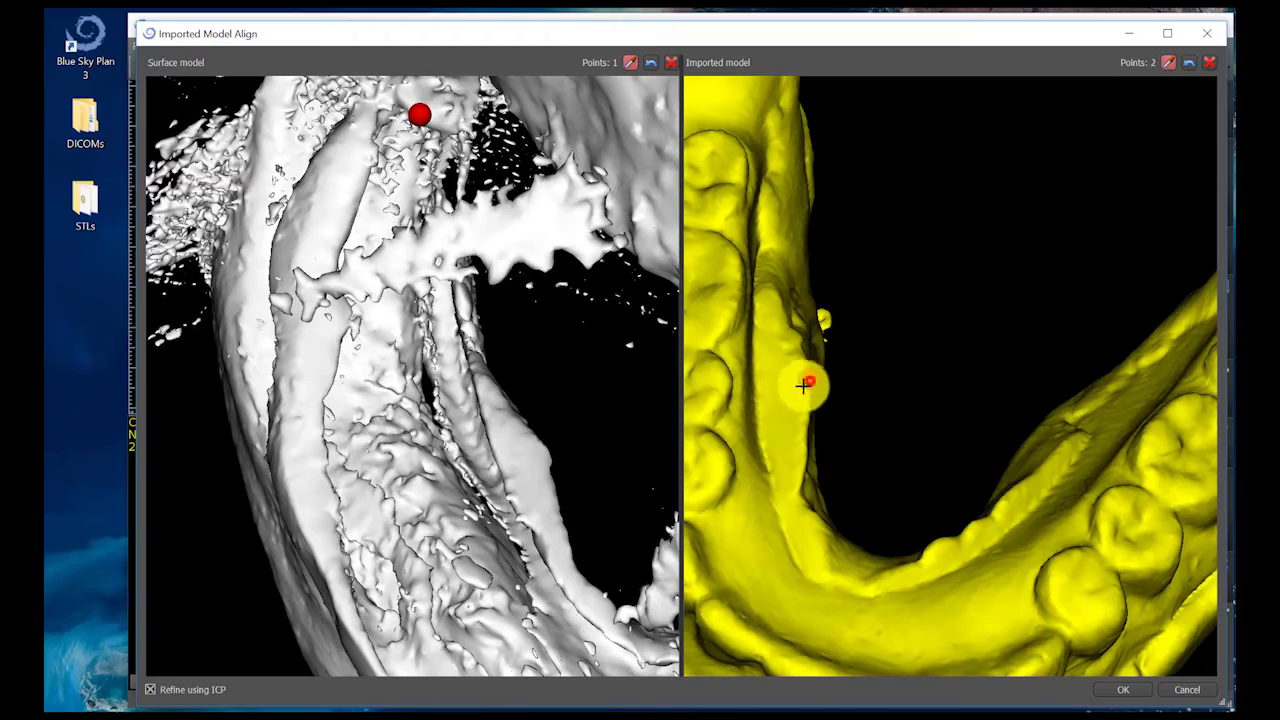
pyautogui.click(554, 453)
pyautogui.moveTo(529, 514); pyautogui.dragTo(421, 290)
pyautogui.moveTo(966, 558)
pyautogui.mouseDown()
pyautogui.moveTo(951, 542)
pyautogui.moveTo(950, 590)
pyautogui.moveTo(982, 530)
pyautogui.mouseUp()
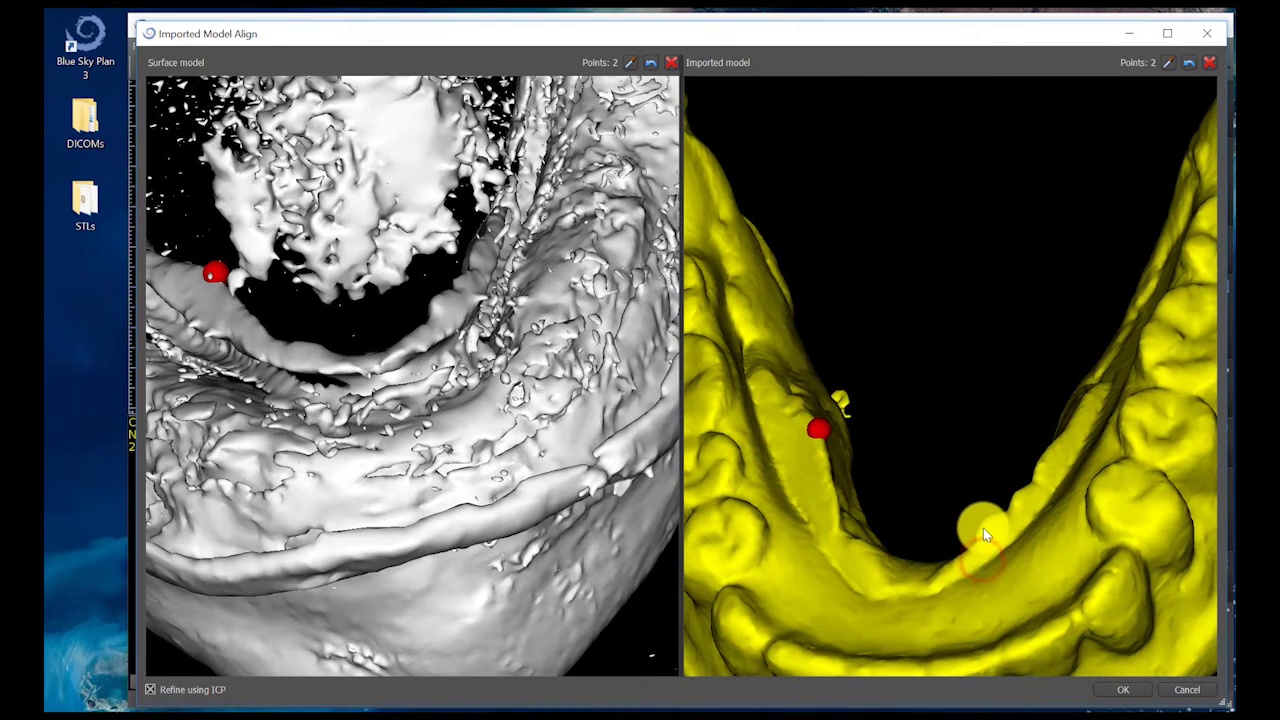
# - Enable point picking for both models and place the third point pair
pyautogui.press('ctrl')
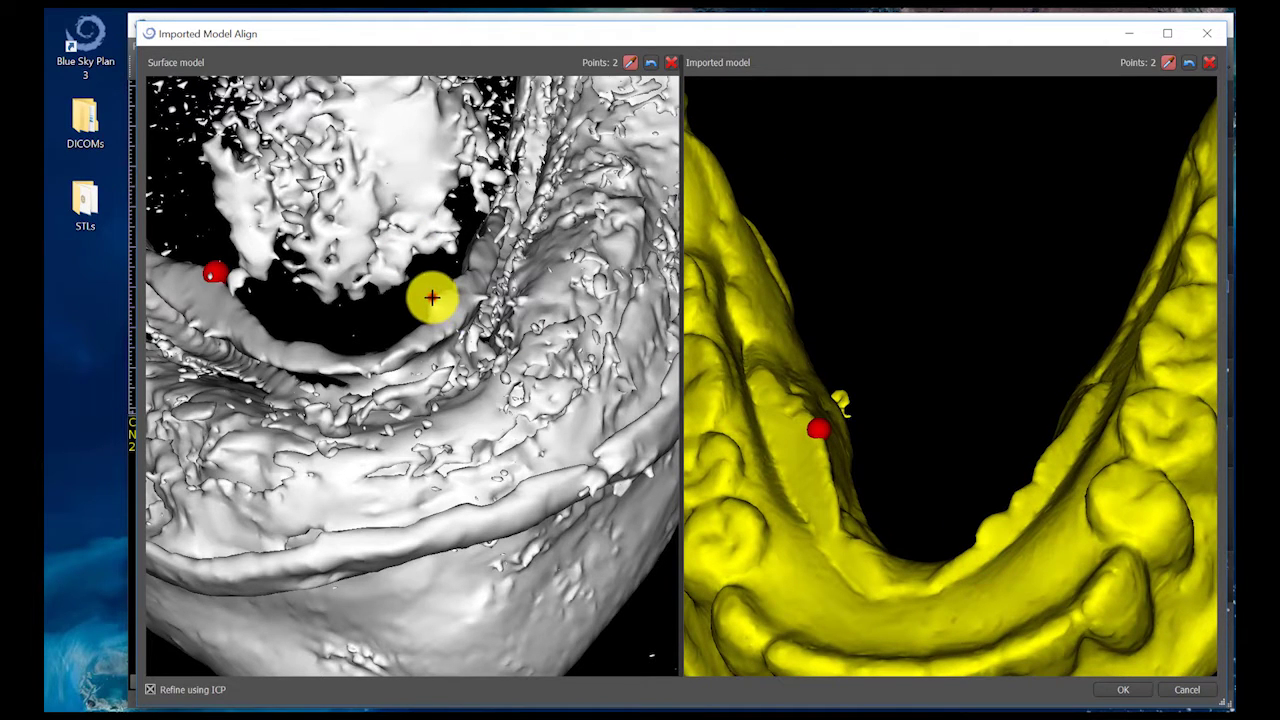
pyautogui.keyDown('ctrl'); pyautogui.click(435, 301); pyautogui.keyUp('ctrl')
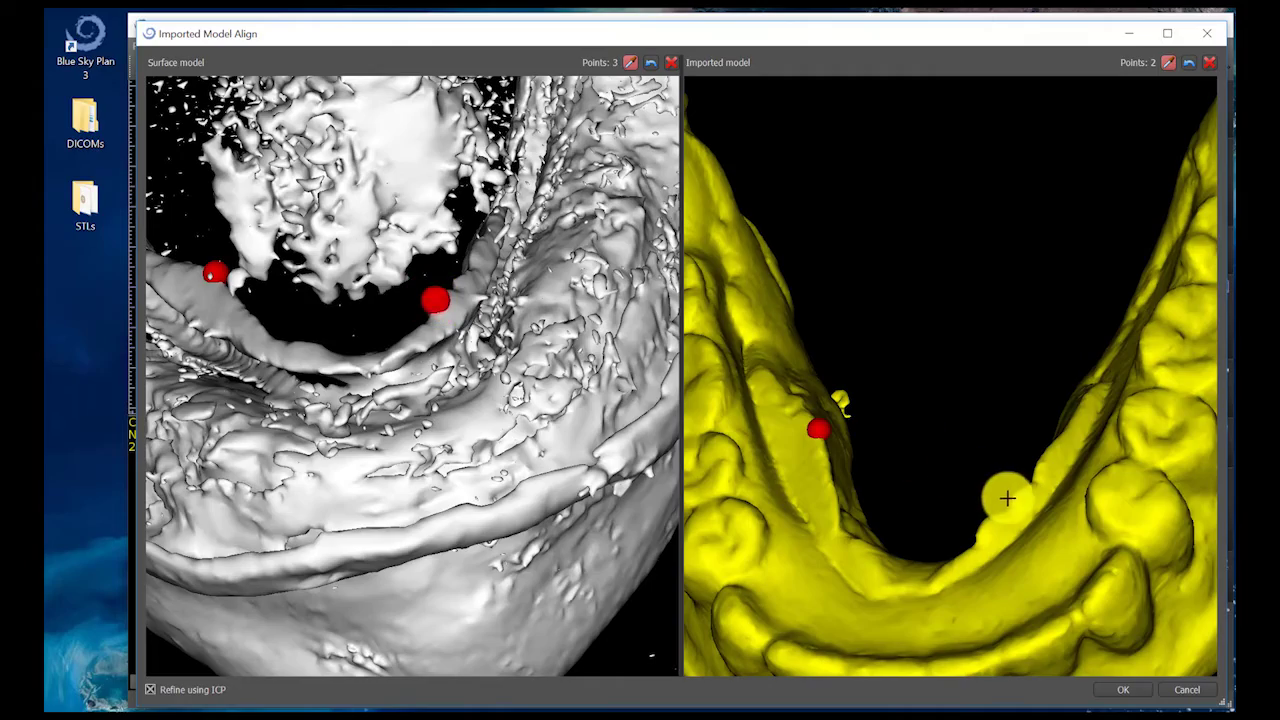
pyautogui.moveTo(391, 263); pyautogui.dragTo(858, 351)
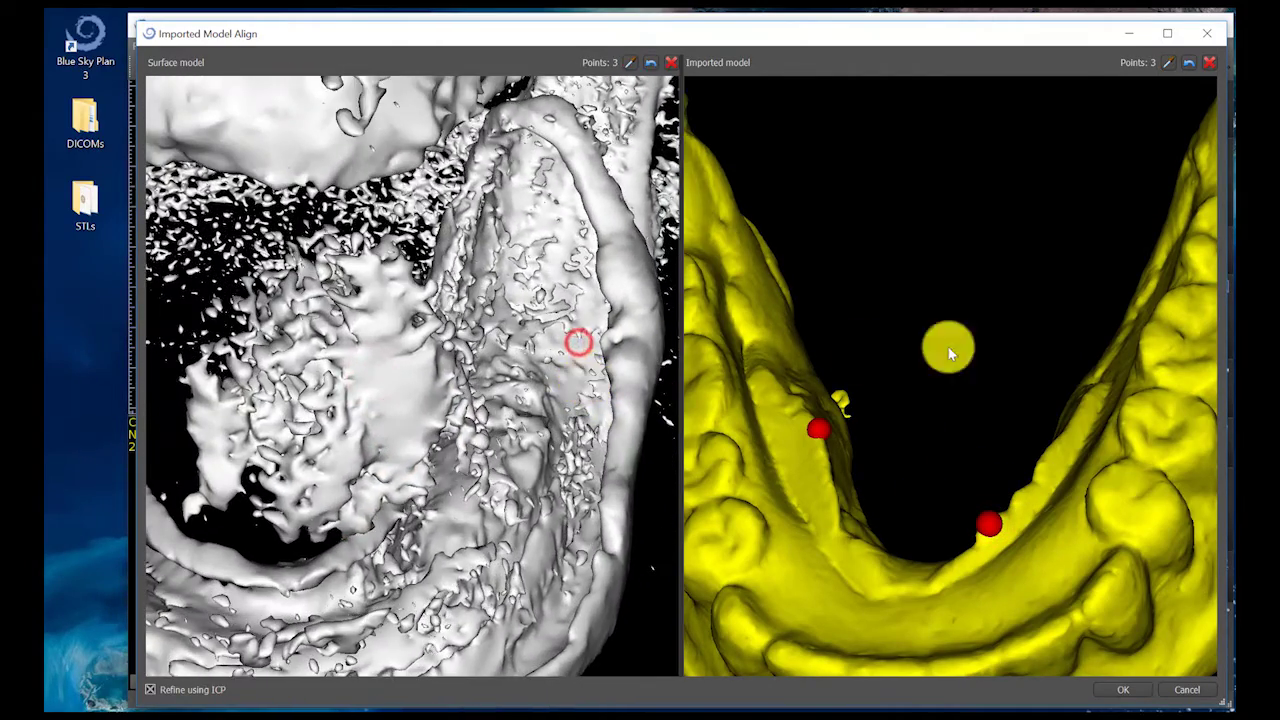
pyautogui.moveTo(1037, 312); pyautogui.dragTo(953, 288)
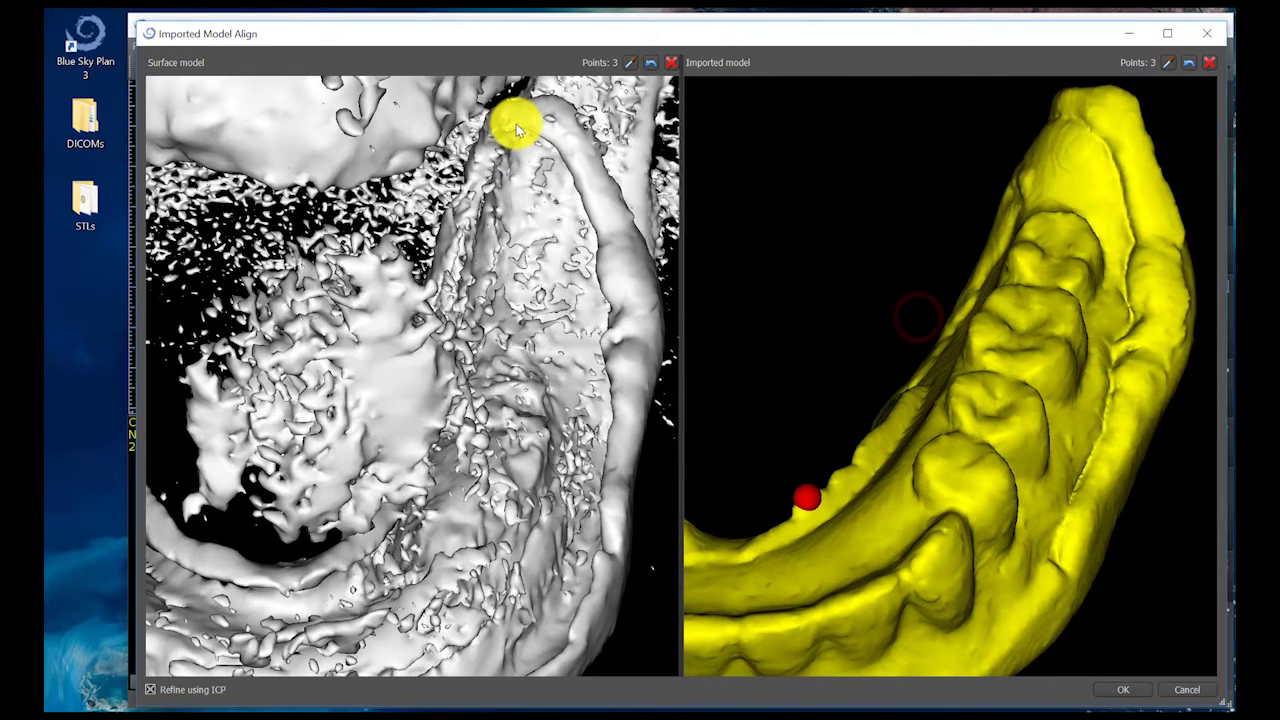
# - Place the fourth point pair on the skull's ridge and the scan's end
pyautogui.click(567, 103)
pyautogui.click(1133, 98)
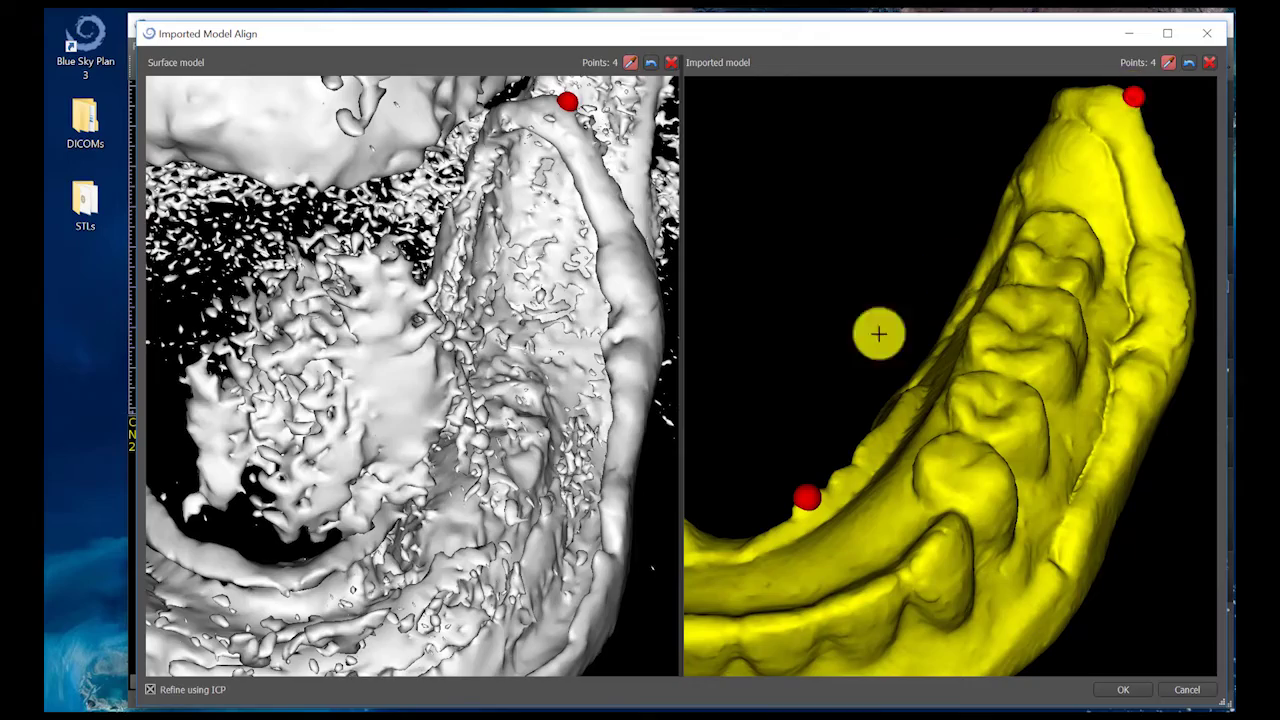
pyautogui.moveTo(625, 461); pyautogui.dragTo(597, 482)
pyautogui.moveTo(424, 470); pyautogui.dragTo(514, 451)
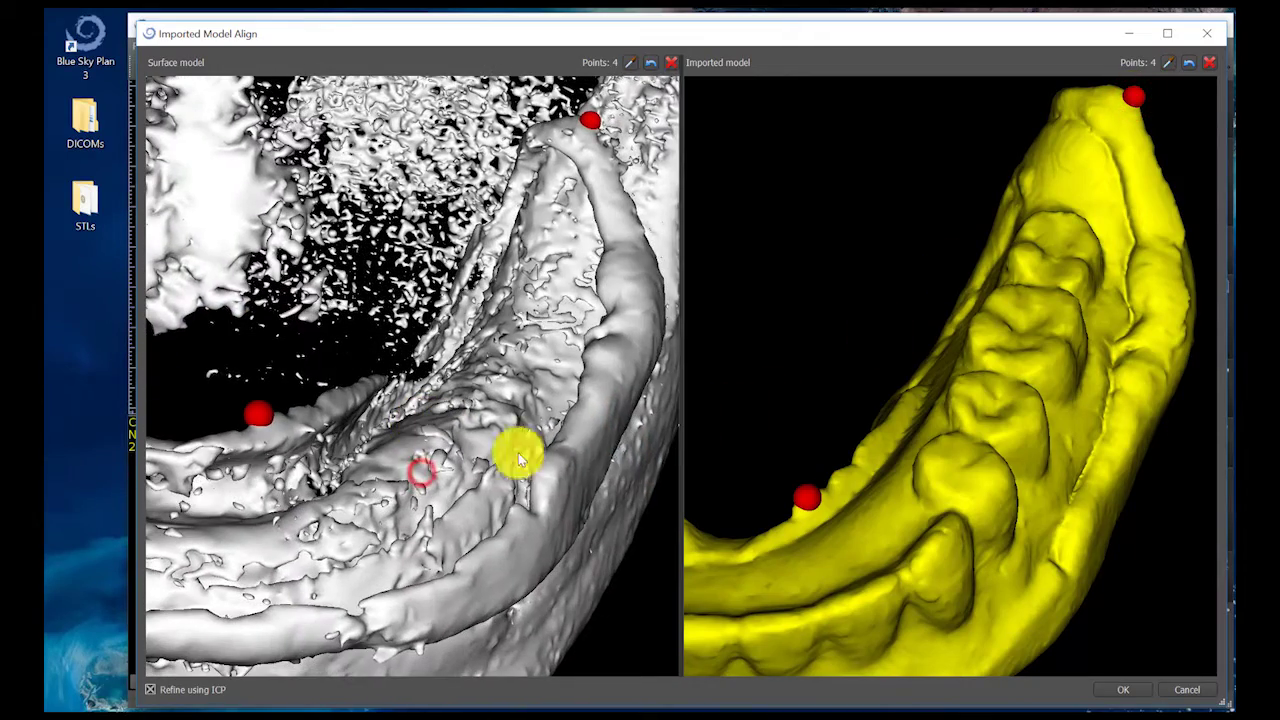
pyautogui.moveTo(871, 443); pyautogui.dragTo(1013, 481)
pyautogui.moveTo(510, 480); pyautogui.dragTo(480, 448)
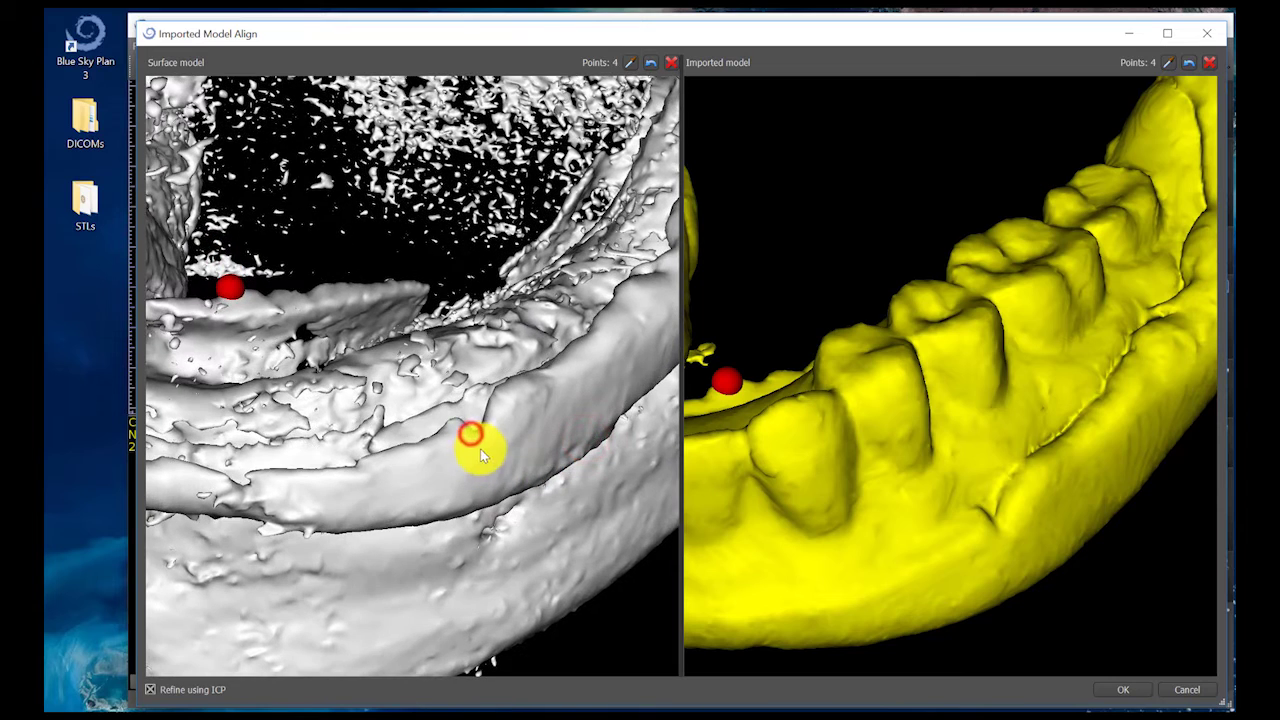
# - Place the fifth matching point pair on the skull and yellow scan
pyautogui.click(457, 421)
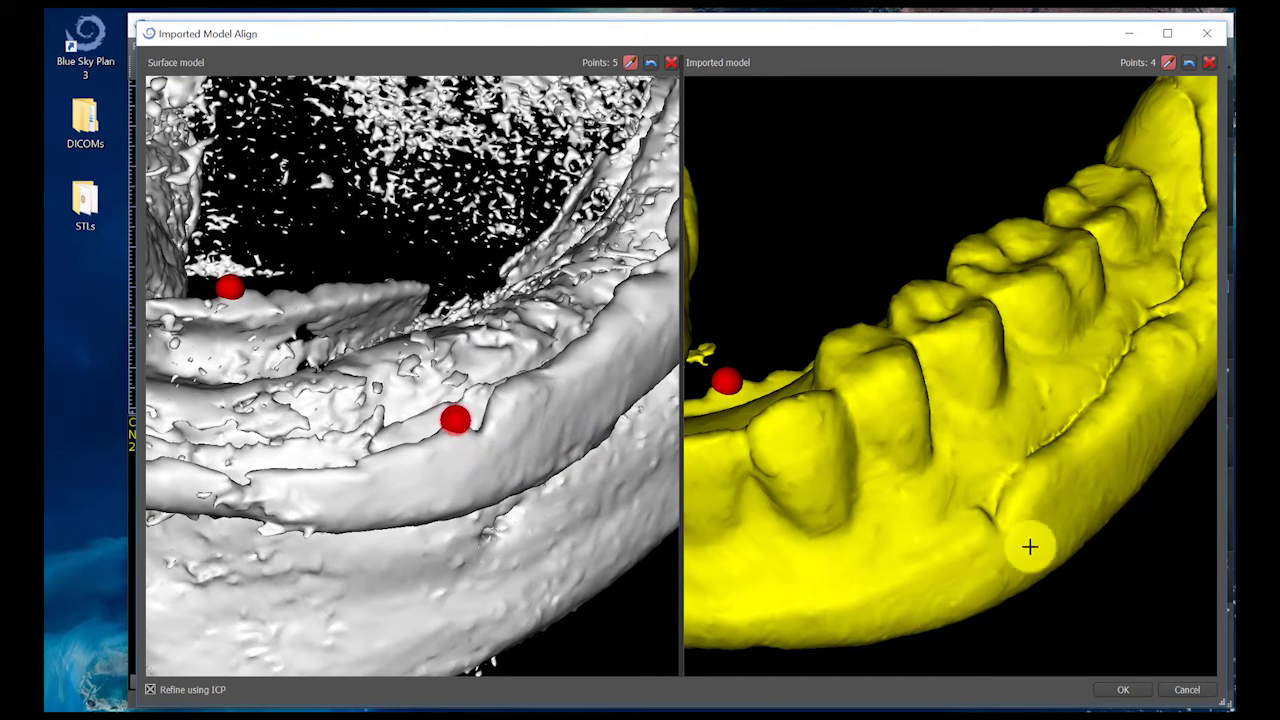
pyautogui.click(980, 510)
pyautogui.moveTo(802, 493); pyautogui.dragTo(690, 471)
pyautogui.moveTo(498, 457); pyautogui.dragTo(375, 443)
pyautogui.moveTo(840, 438); pyautogui.dragTo(1069, 454)
pyautogui.moveTo(1003, 500); pyautogui.dragTo(992, 517)
pyautogui.moveTo(831, 466)
pyautogui.mouseDown()
pyautogui.moveTo(863, 474)
pyautogui.moveTo(820, 465)
pyautogui.mouseUp()
# - Place the sixth point pair so both counters read 6, then view the whole arch
pyautogui.moveTo(443, 413); pyautogui.dragTo(416, 435)
pyautogui.click(416, 435)
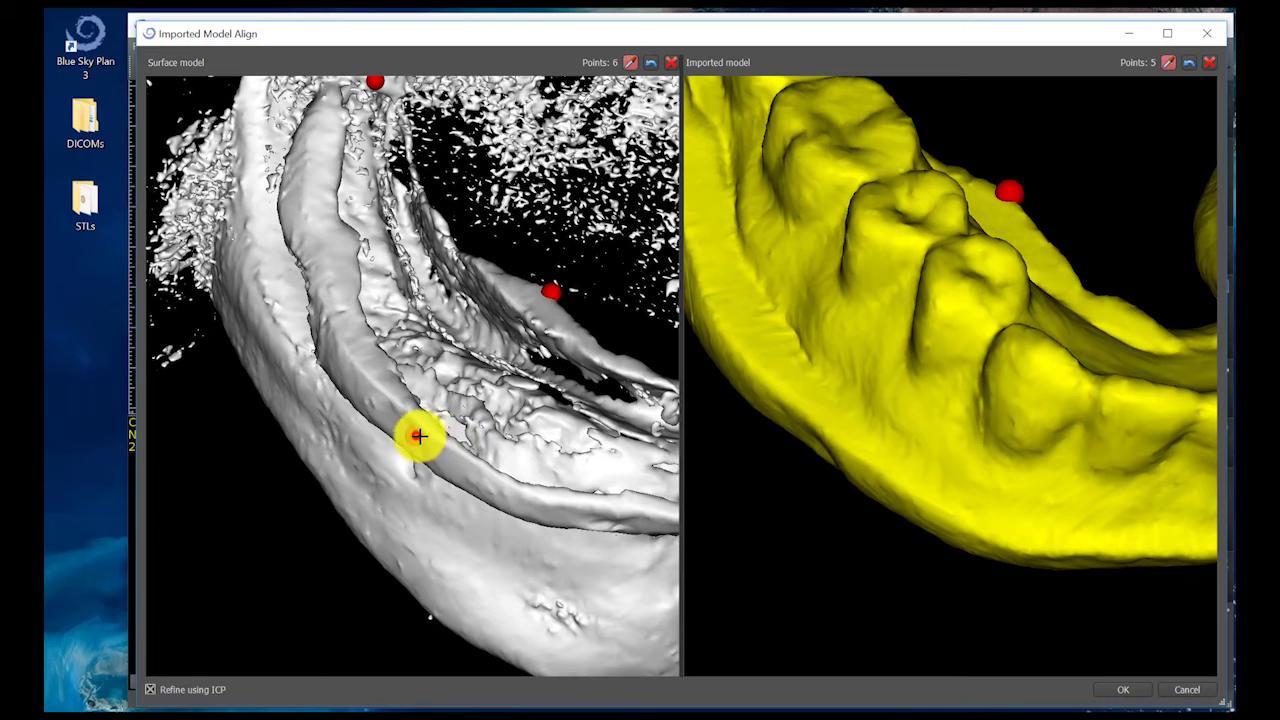
pyautogui.moveTo(831, 443)
pyautogui.mouseDown()
pyautogui.moveTo(857, 429)
pyautogui.moveTo(856, 440)
pyautogui.mouseUp()
pyautogui.click(853, 438)
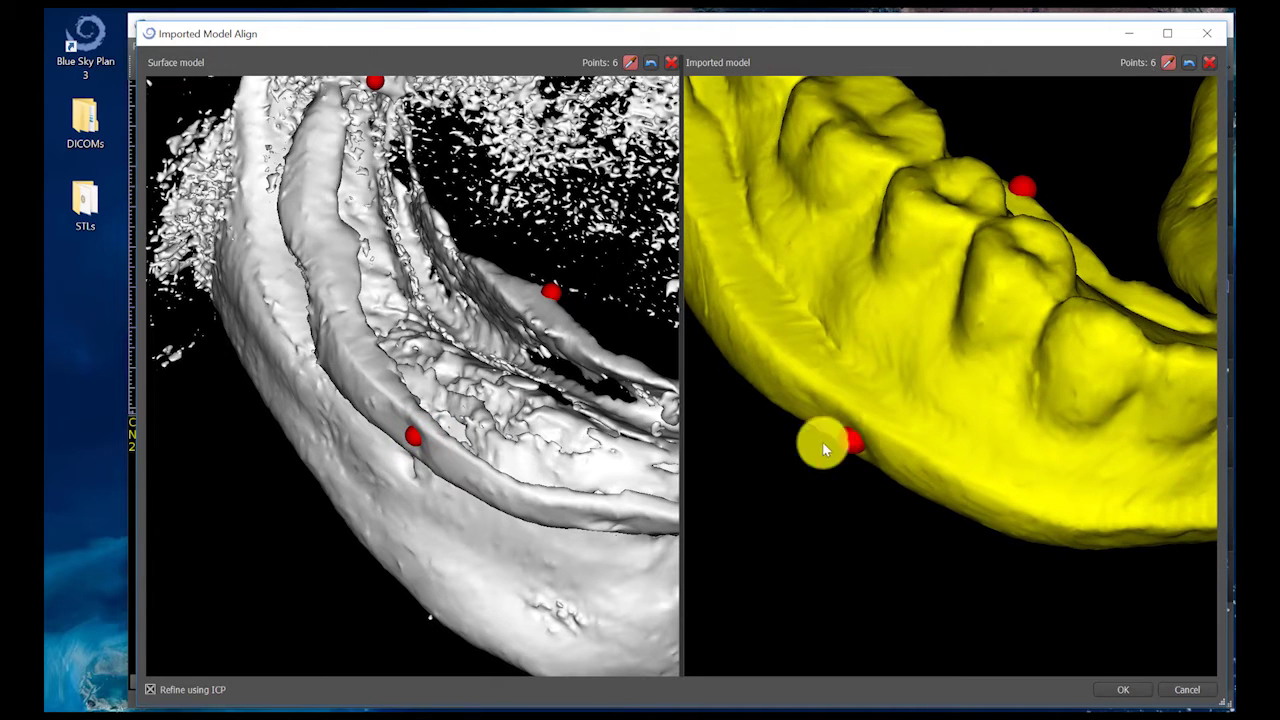
pyautogui.moveTo(1005, 434); pyautogui.dragTo(950, 300)
pyautogui.moveTo(437, 297); pyautogui.dragTo(470, 300)
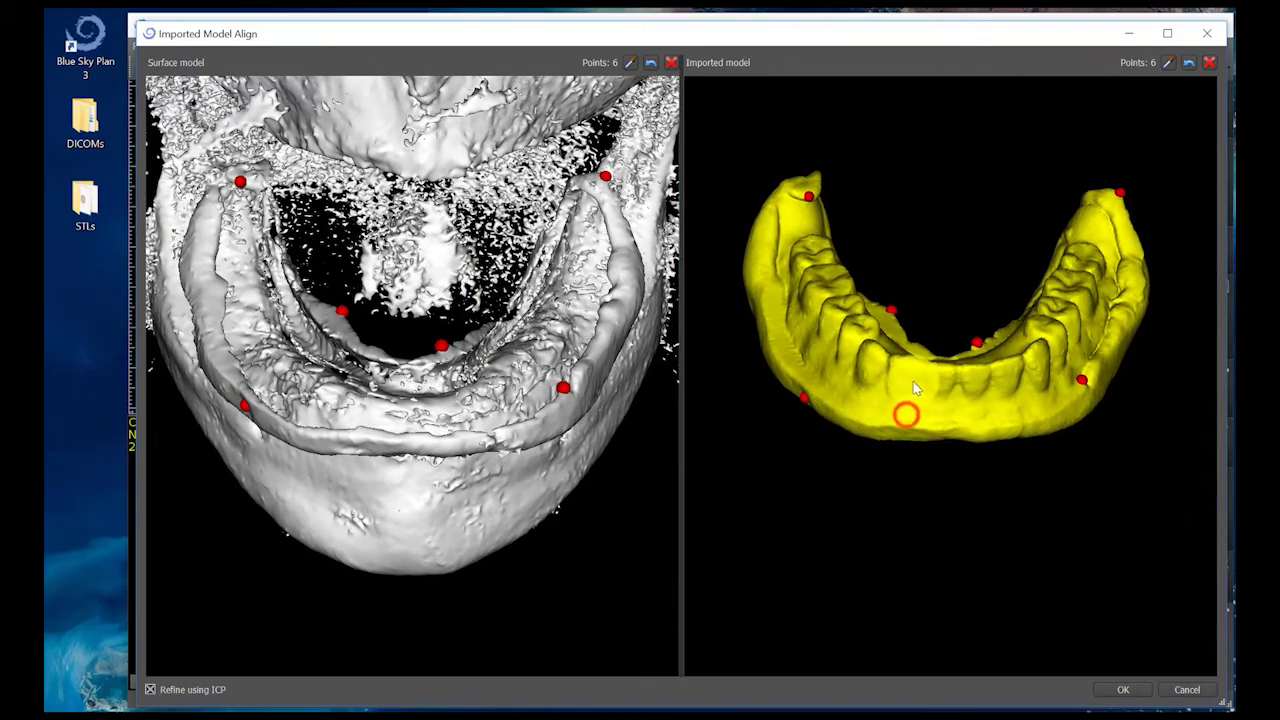